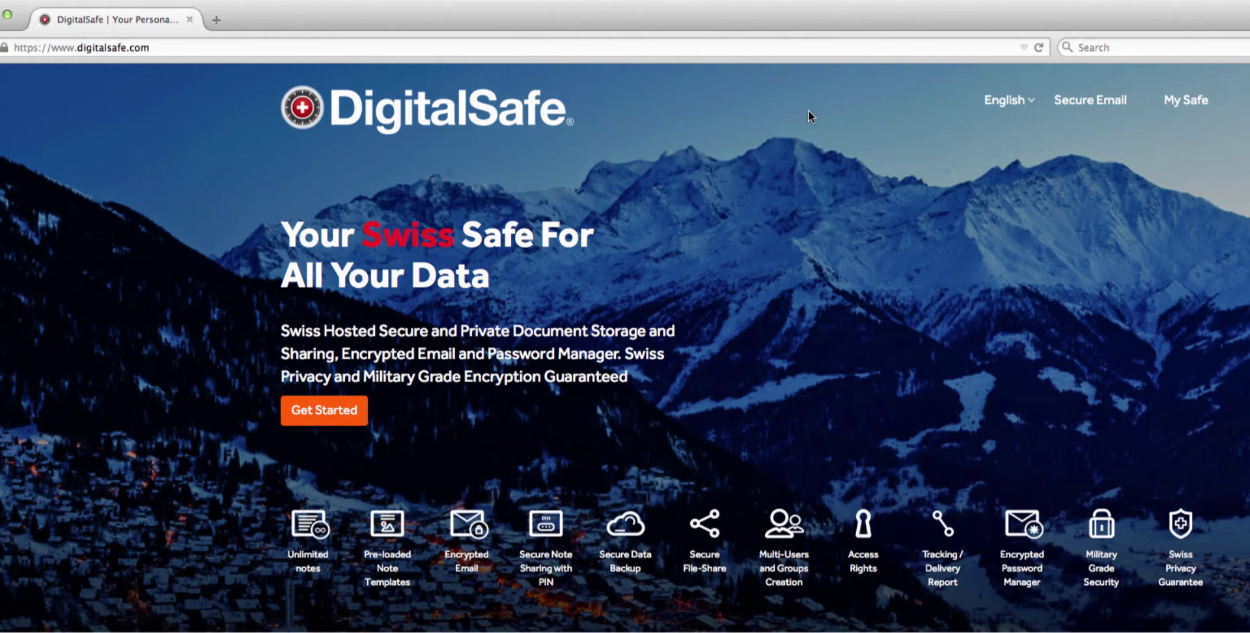
# - Enter the safe, open My Secure Email's webmail login in a new tab, then return to the notes dashboard
pyautogui.click(1183, 102)
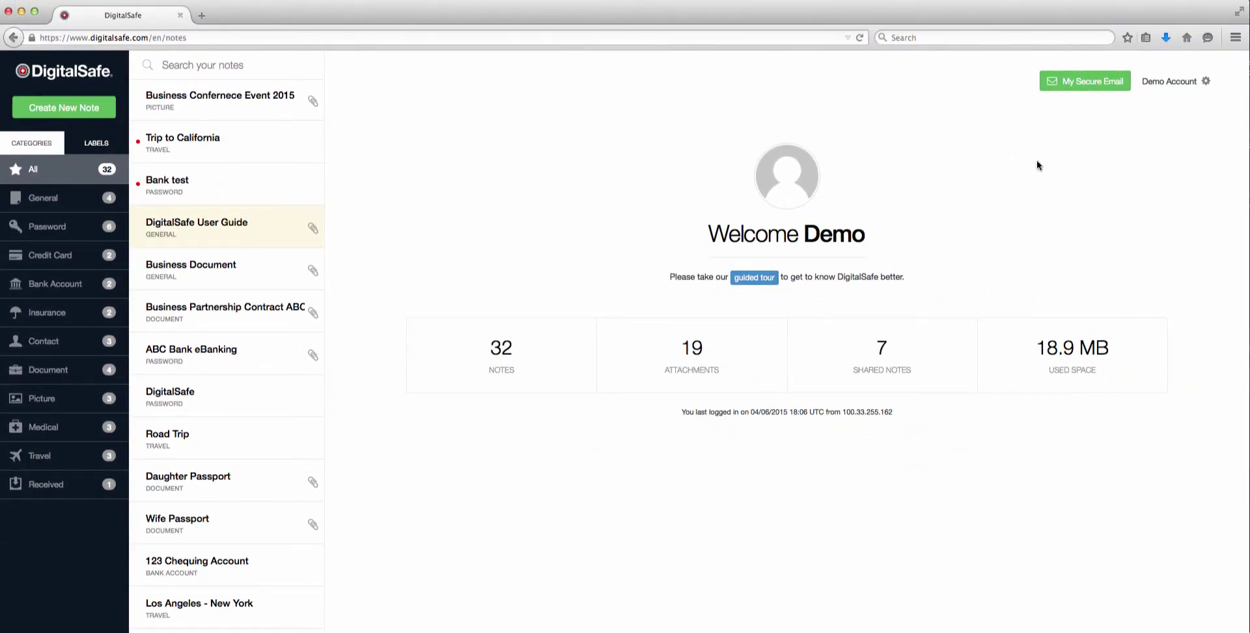
pyautogui.click(1092, 82)
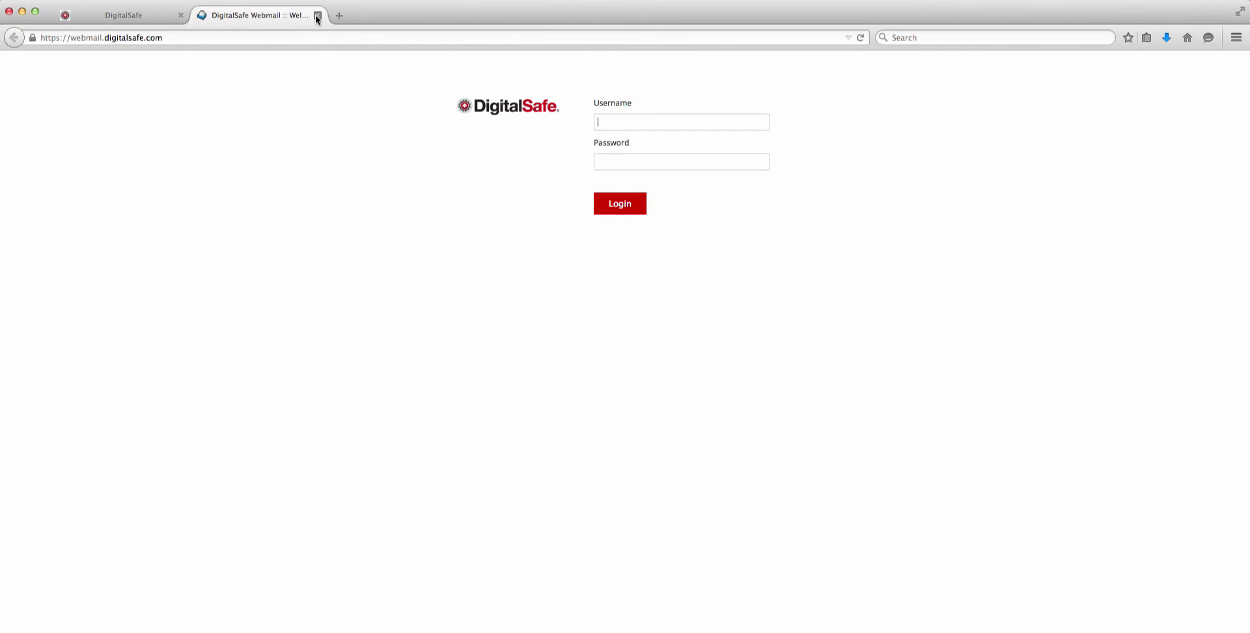
pyautogui.click(317, 15)
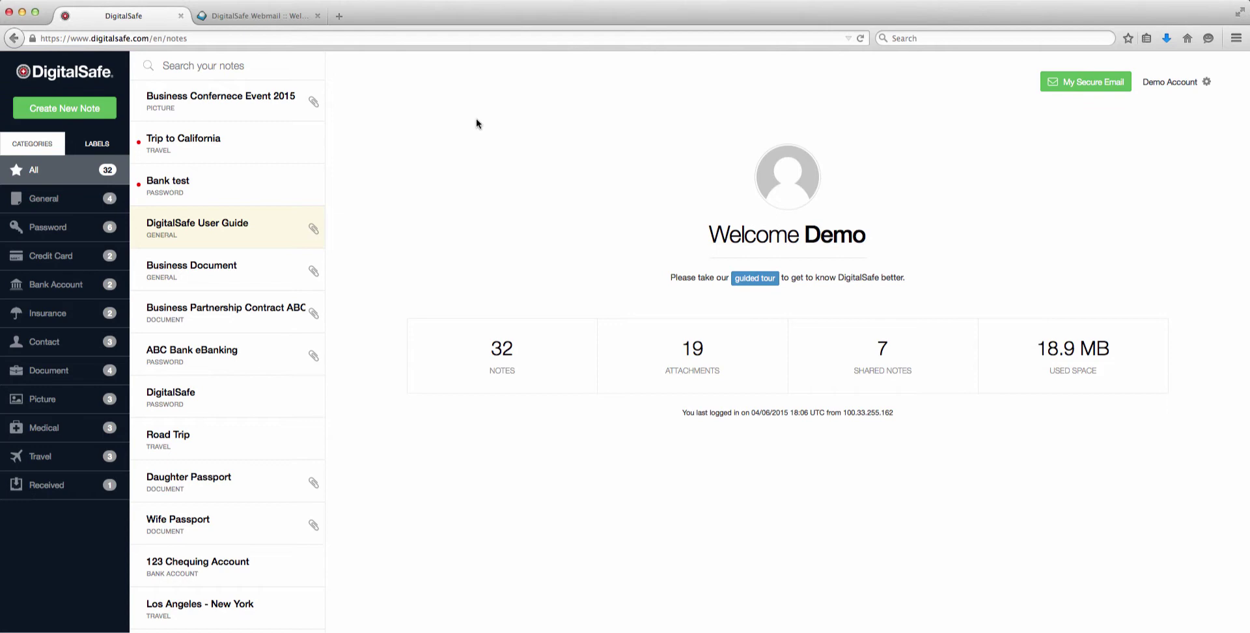
# - Start a General note named 'Video Tutorial' with the body text 'Script for tutorial'
pyautogui.click(79, 112)
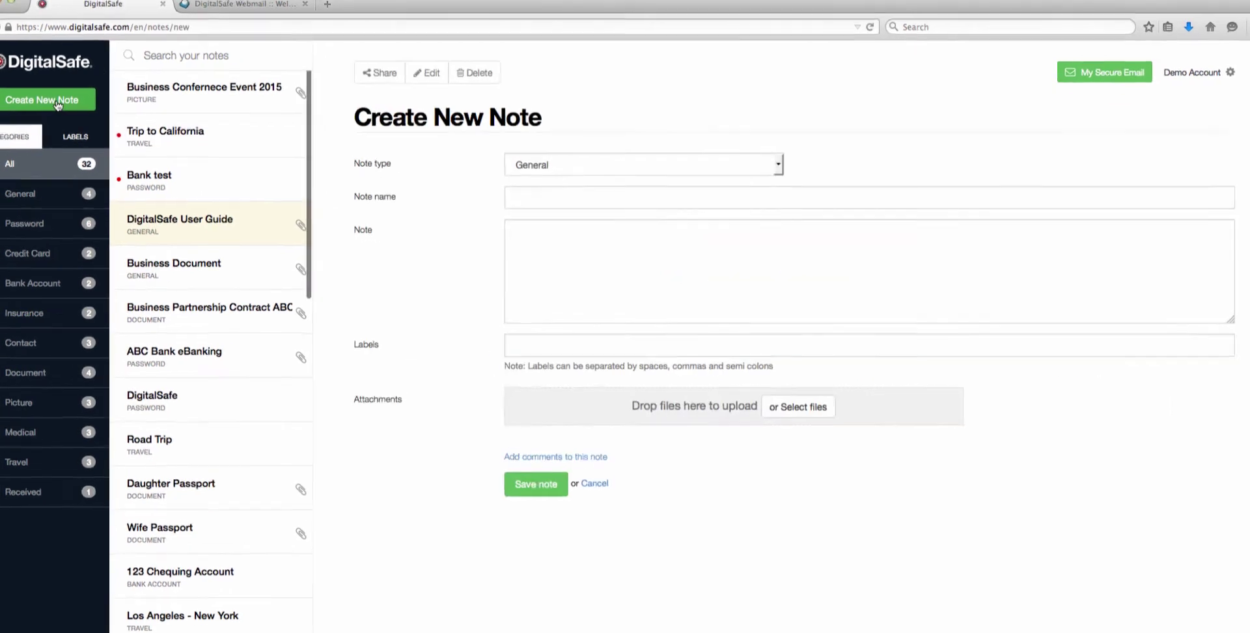
pyautogui.click(733, 171)
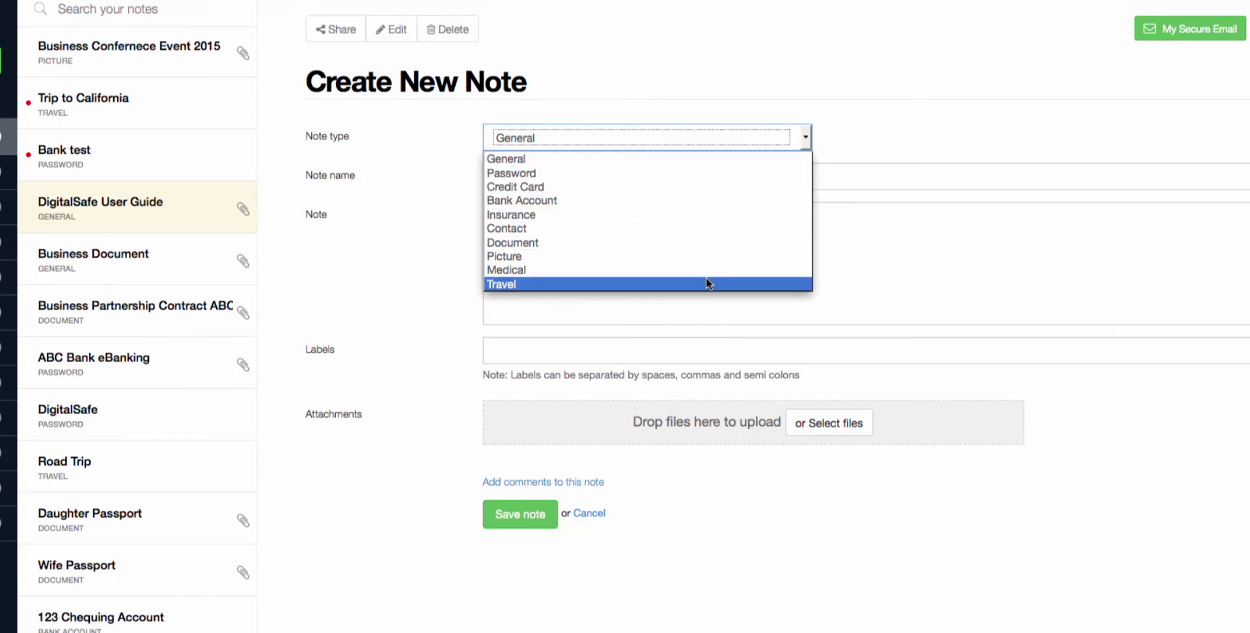
pyautogui.click(700, 156)
pyautogui.click(642, 176)
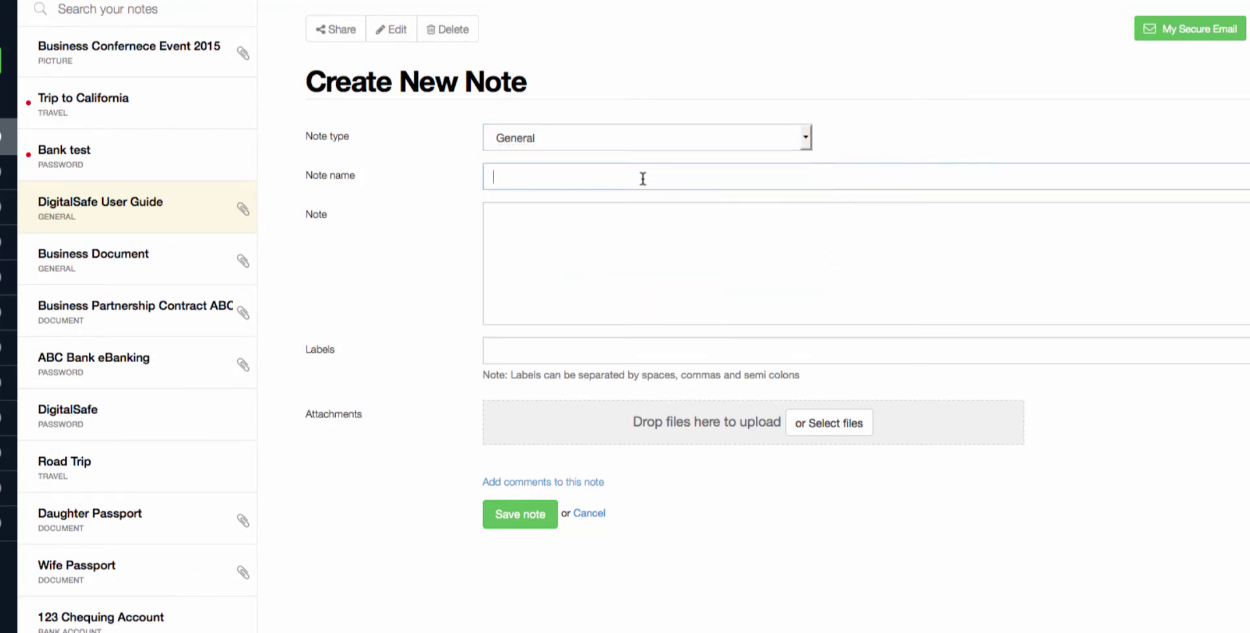
pyautogui.write('Video Tutorial')
pyautogui.press('Tab')
pyautogui.write('Script for tutorial')
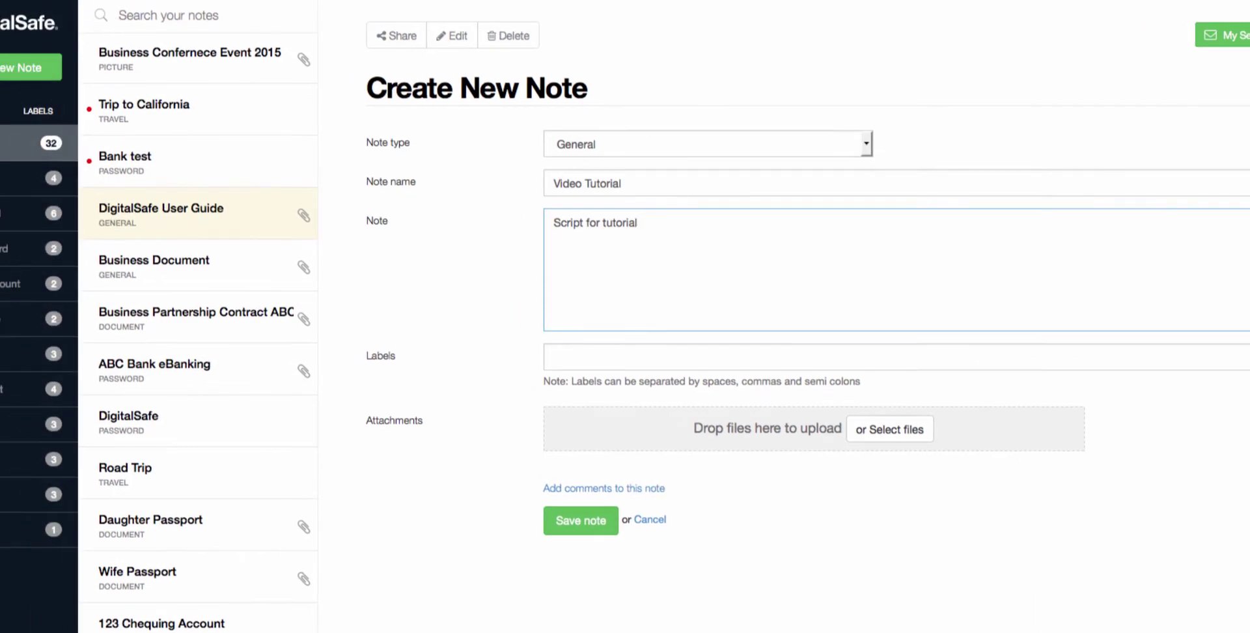
# - Attach the video scripts PDF, add comment 'Updated Script' and labels Video, Scripts, DigitalSafe, then save
pyautogui.moveTo(352, 495); pyautogui.dragTo(569, 433)
pyautogui.click(573, 455)
pyautogui.write('Updated ')
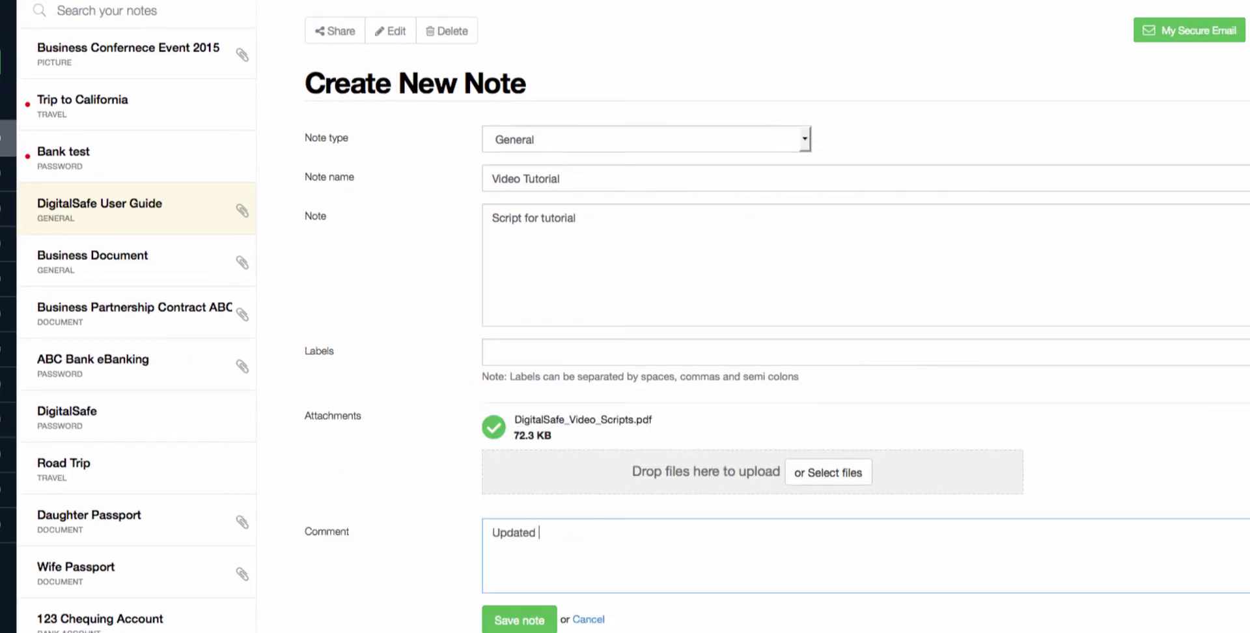
pyautogui.write('Script')
pyautogui.click(567, 355)
pyautogui.write('Video, ')
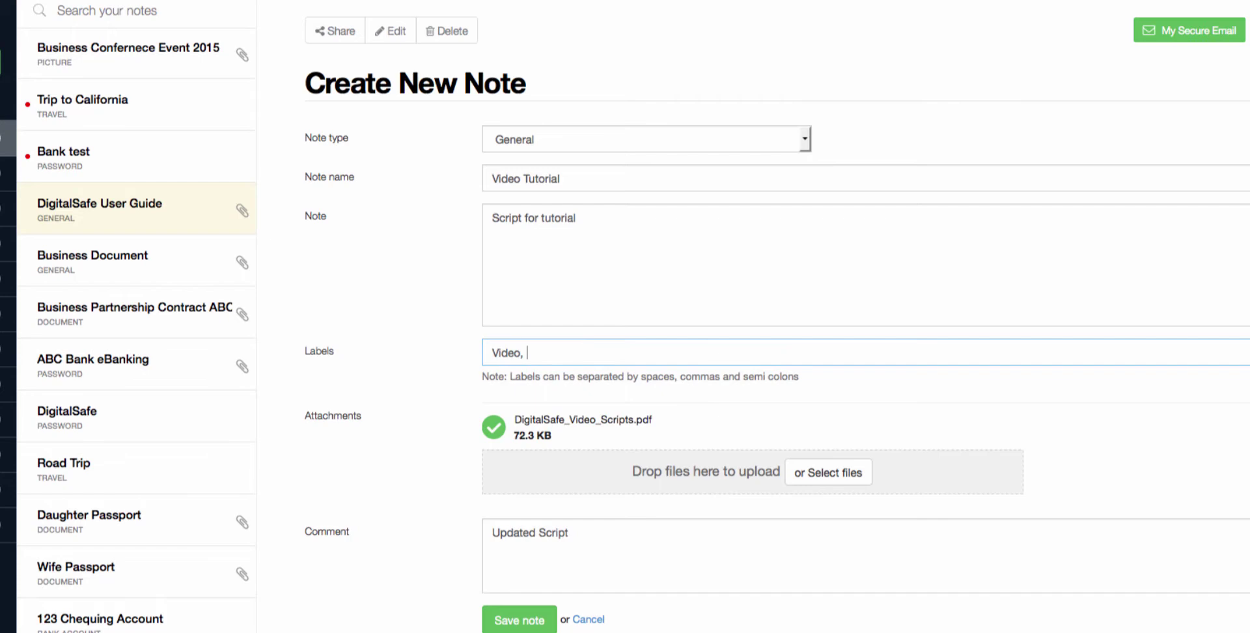
pyautogui.write('Scripts, DigitalSafe')
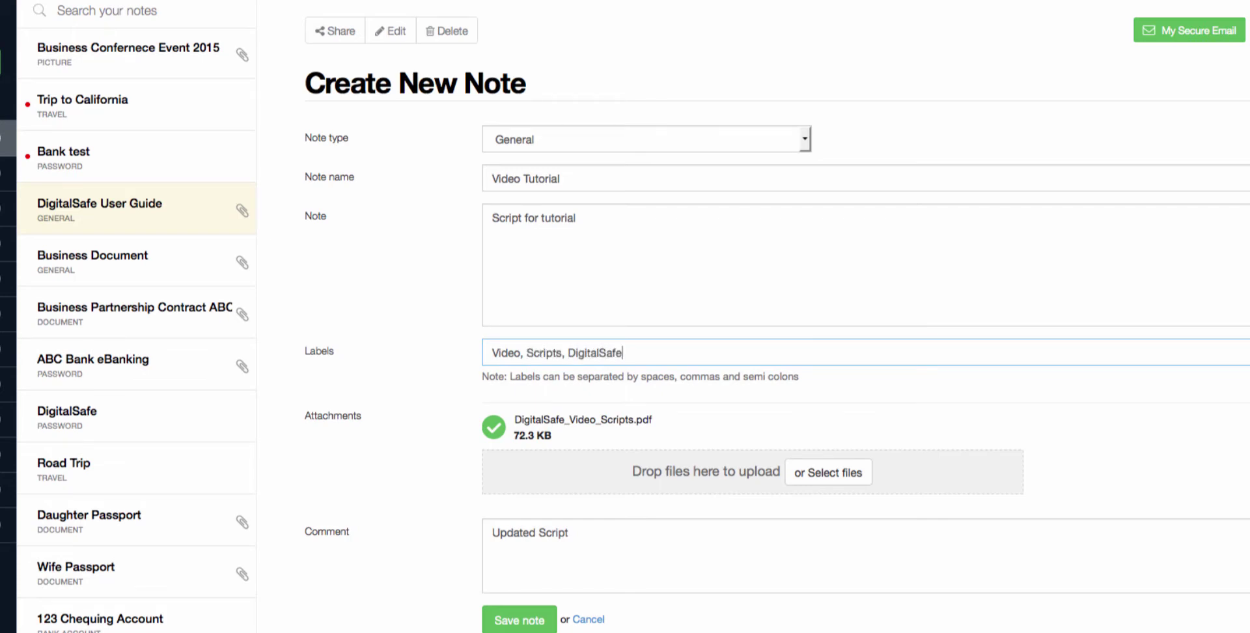
pyautogui.click(498, 627)
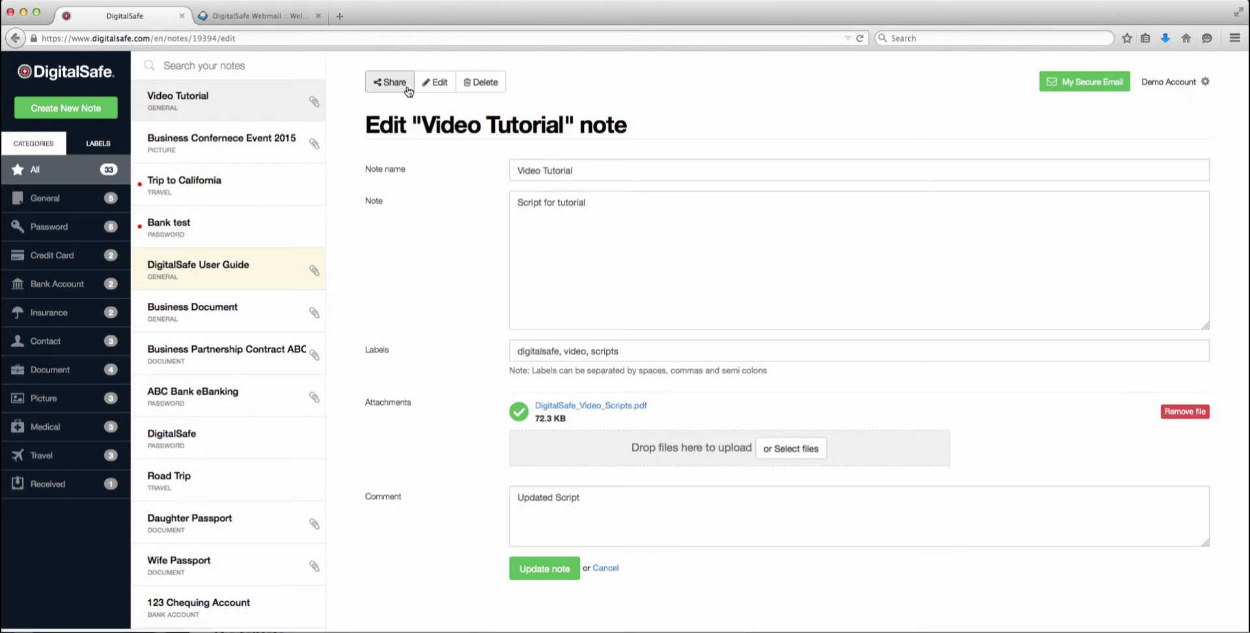
# - Begin sharing the Video Tutorial note, entering the recipient's e-mail address and a PIN
pyautogui.click(409, 88)
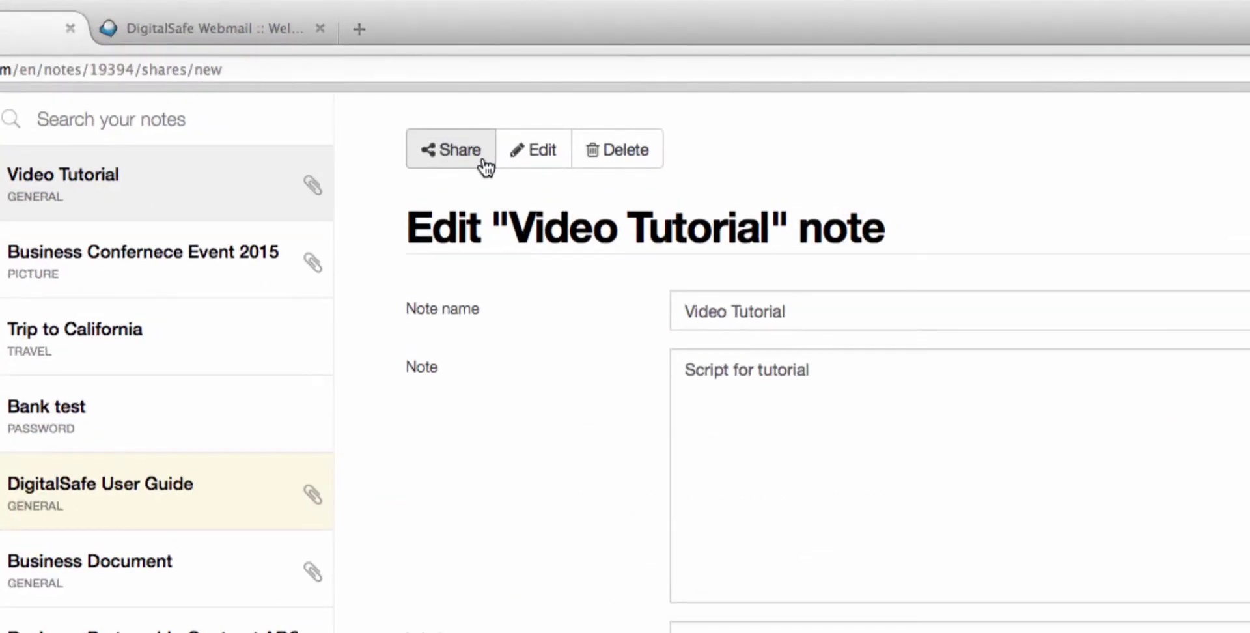
pyautogui.click(812, 381)
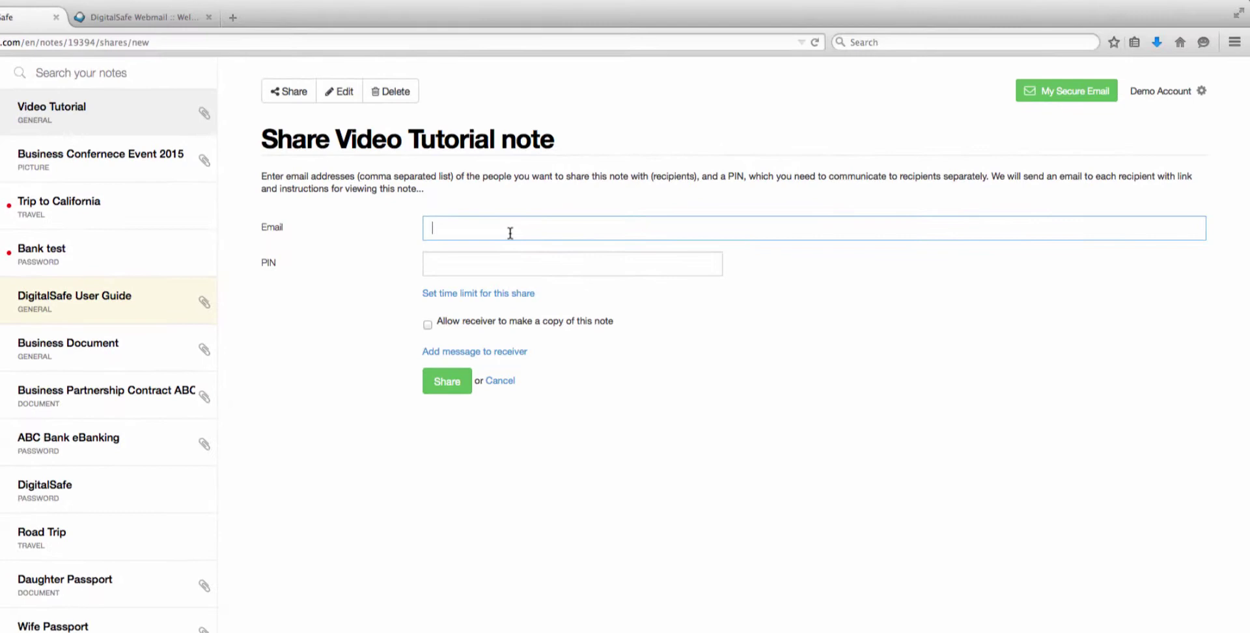
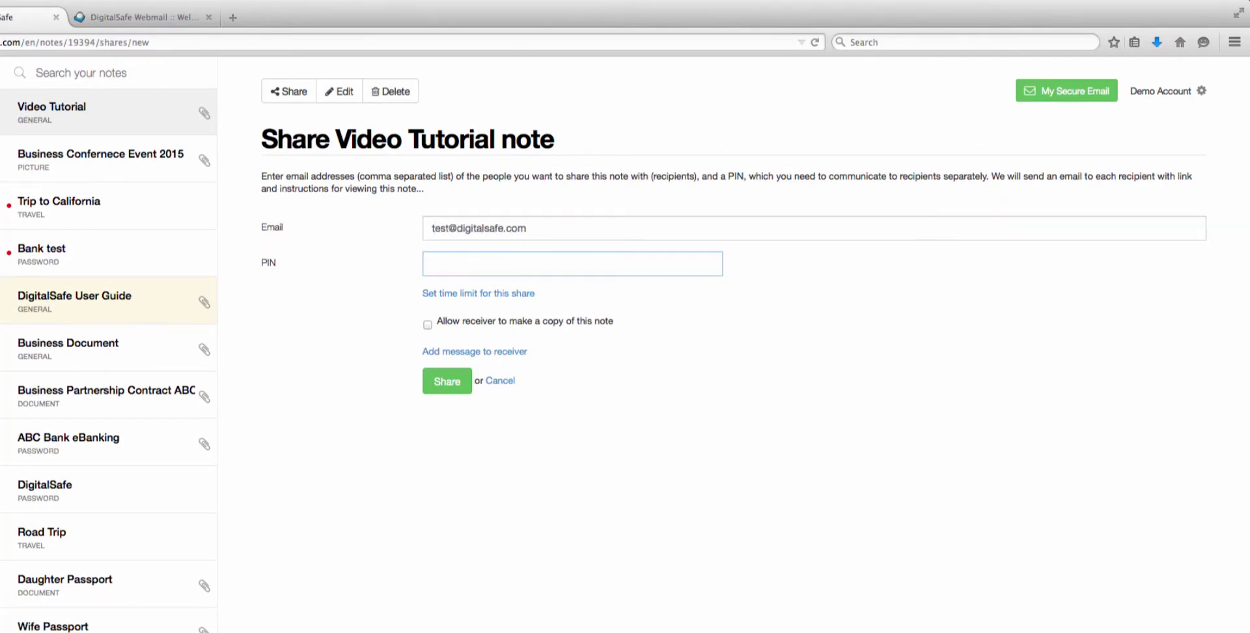
pyautogui.write('1234')
# - Set the share to expire on 13 April 2015 and allow the receiver to make a copy
pyautogui.click(510, 293)
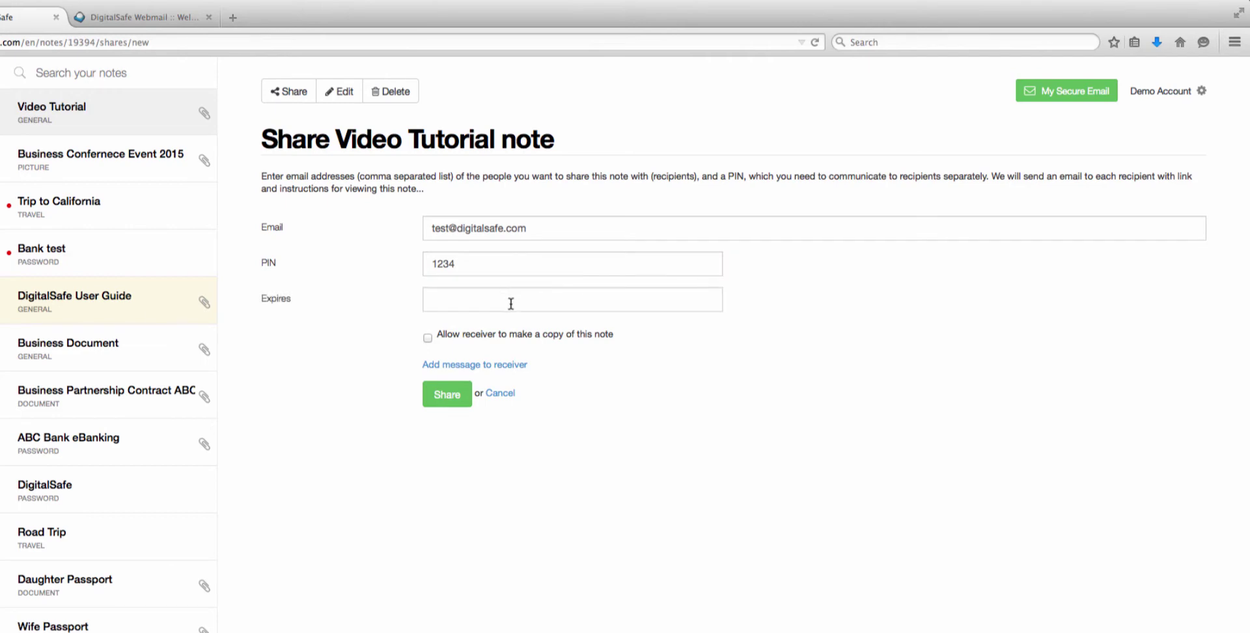
pyautogui.click(511, 301)
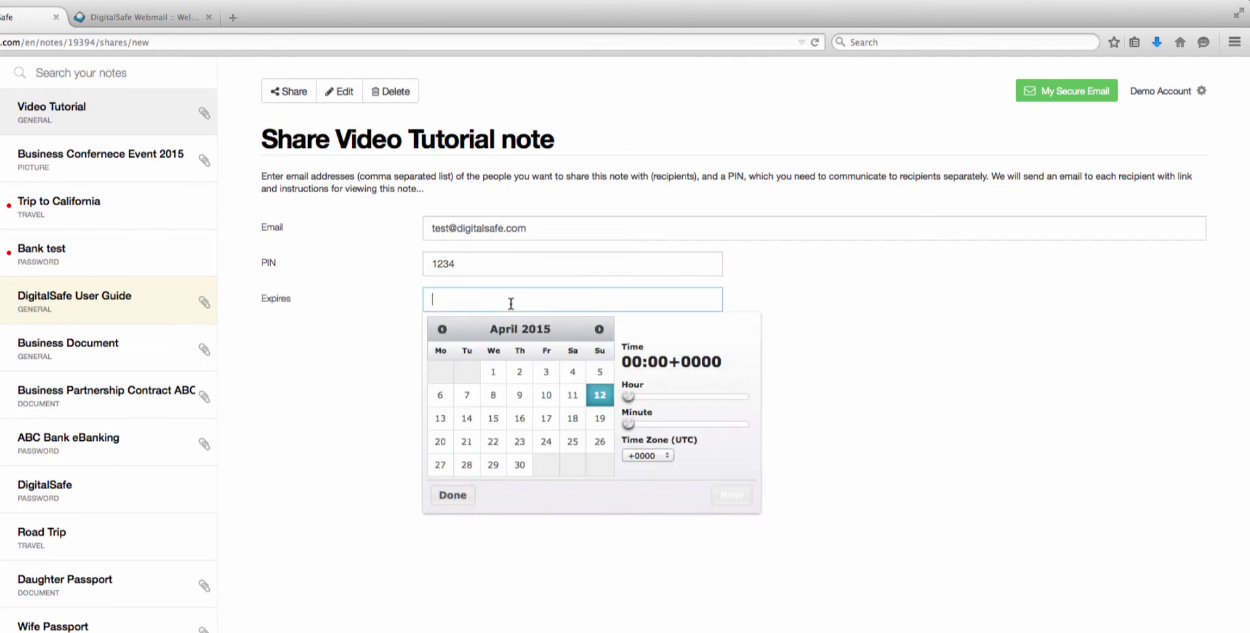
pyautogui.click(441, 418)
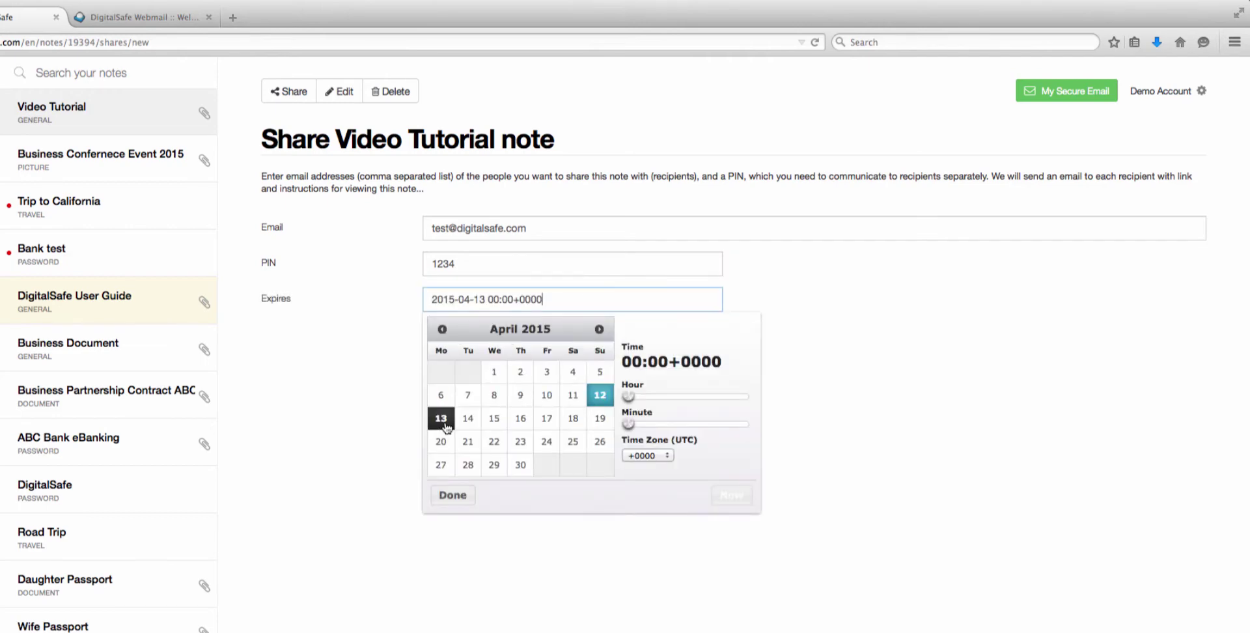
pyautogui.click(452, 497)
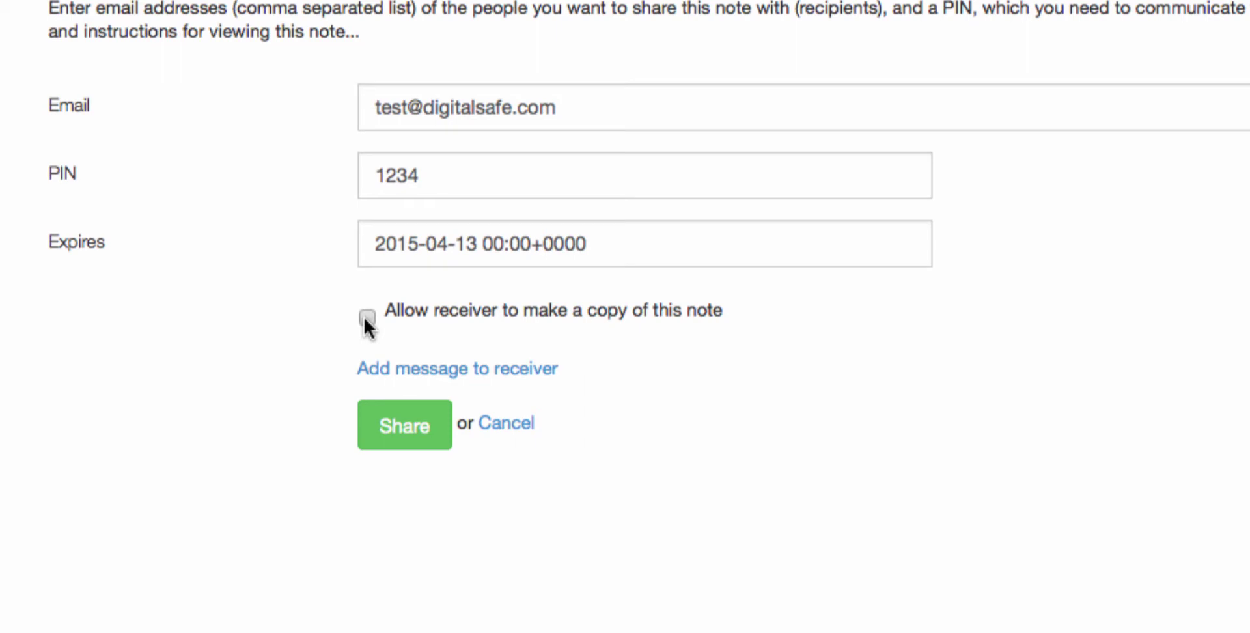
pyautogui.click(366, 317)
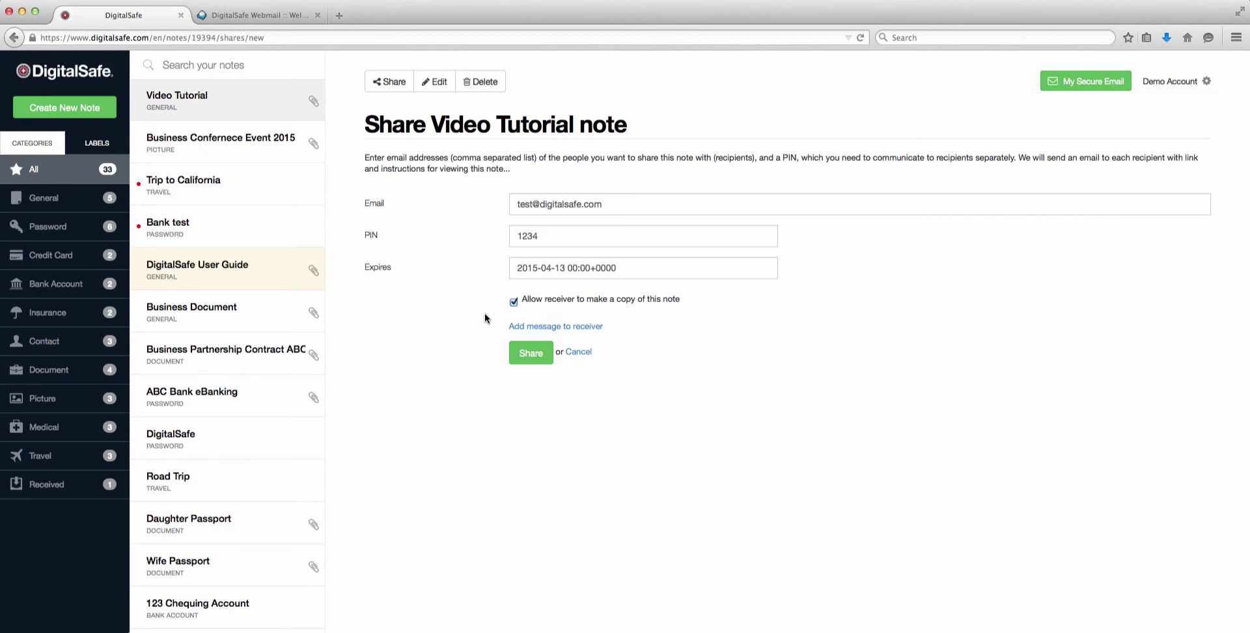
# - Open the Trip to California note's history and expand the recipient's view and deletion events
pyautogui.click(201, 182)
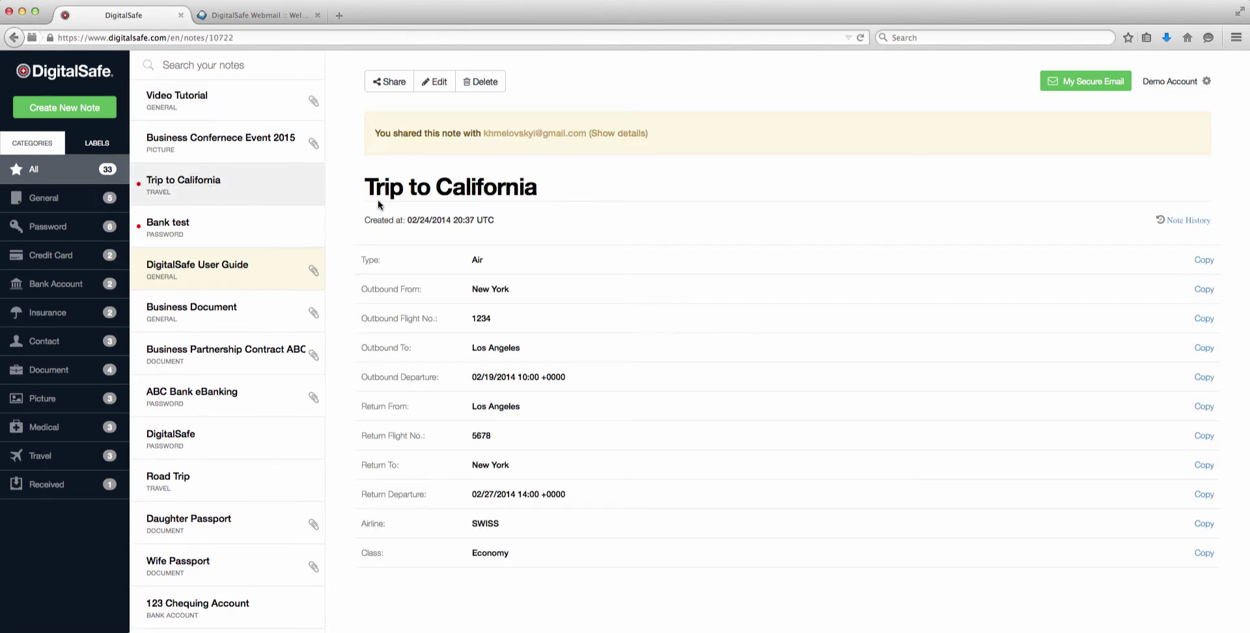
pyautogui.click(633, 134)
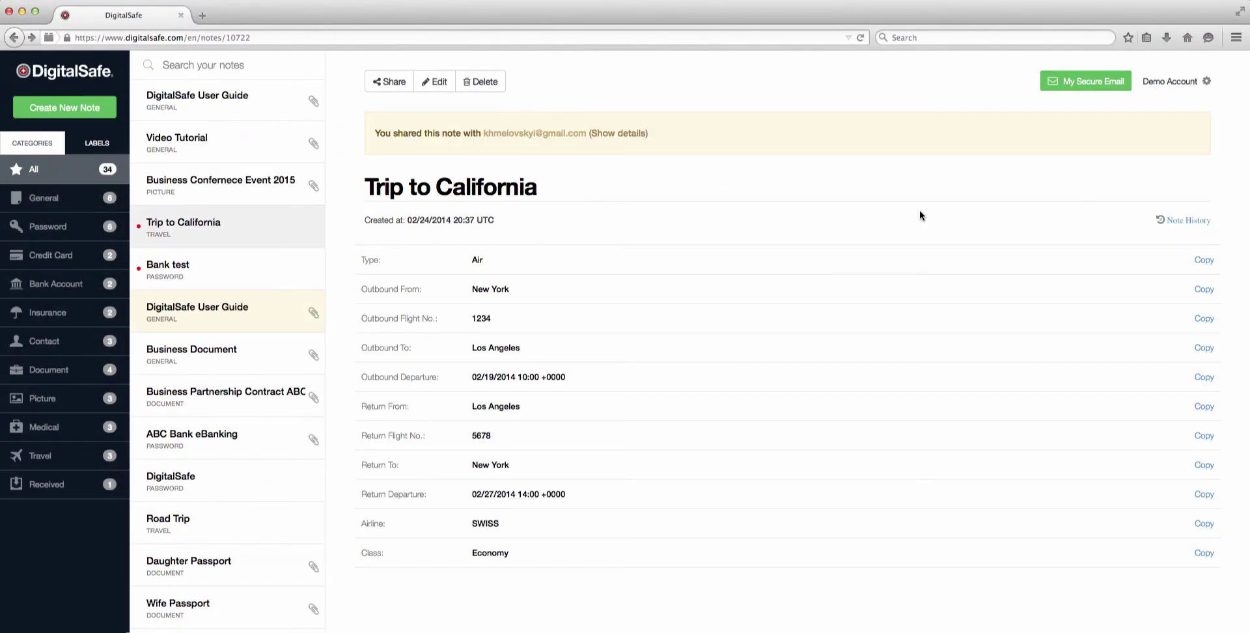
pyautogui.click(1191, 222)
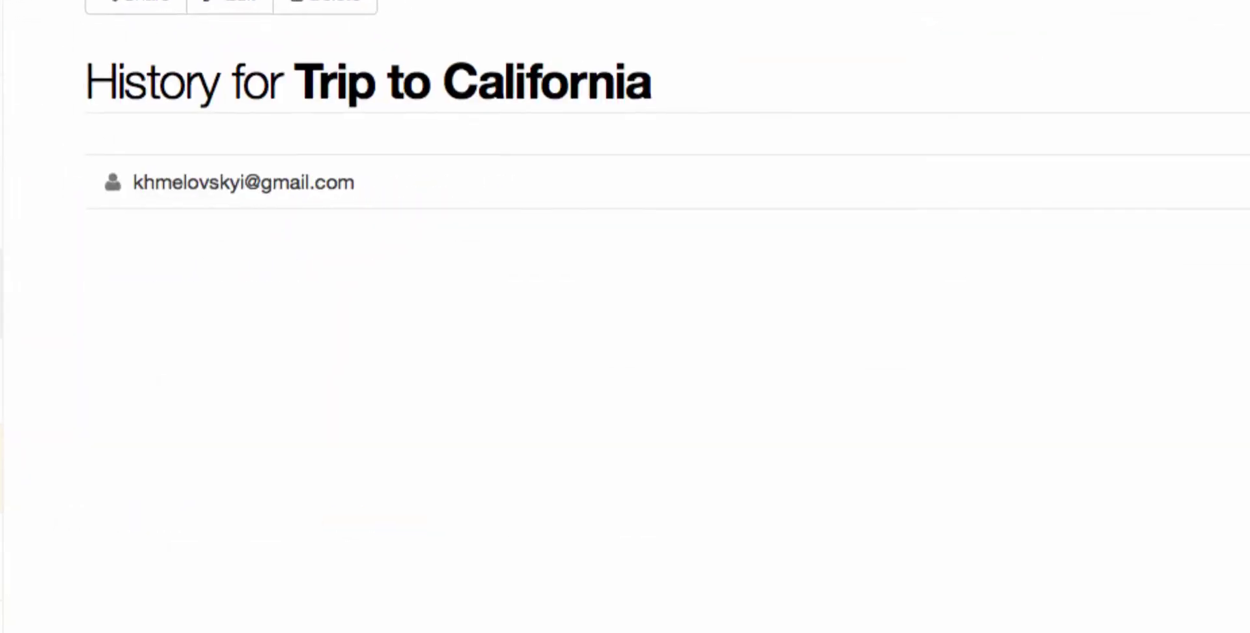
pyautogui.click(320, 192)
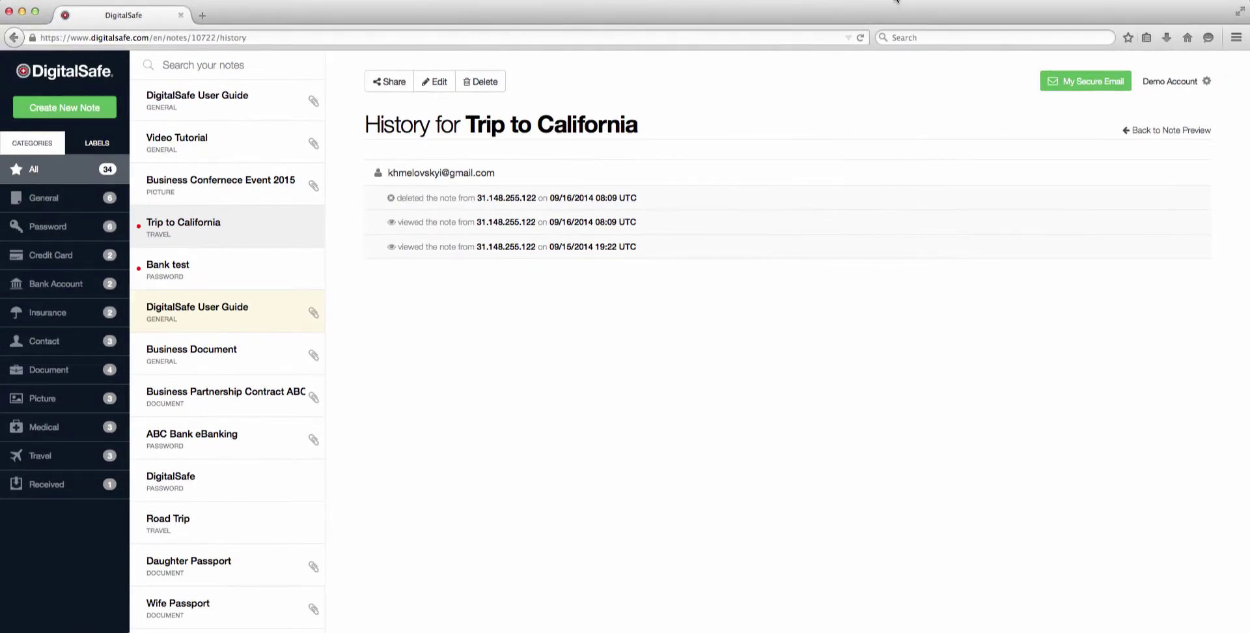
# - Copy the received DigitalSafe User Guide note into your safe and return to the welcome dashboard
pyautogui.click(1155, 134)
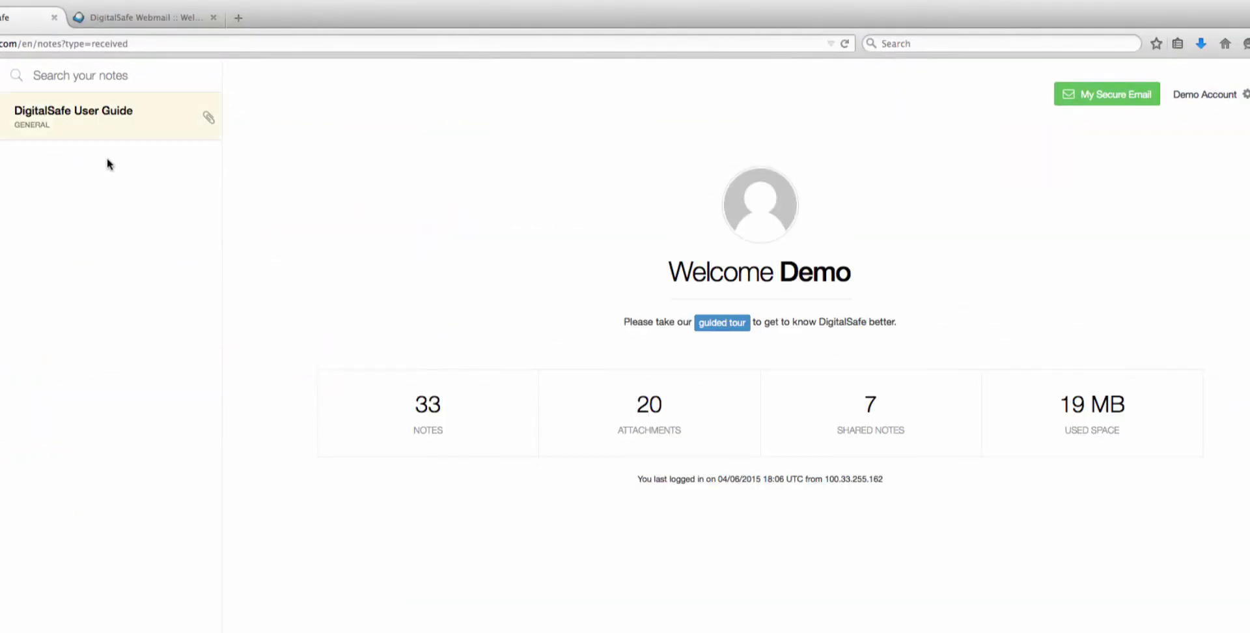
pyautogui.click(121, 132)
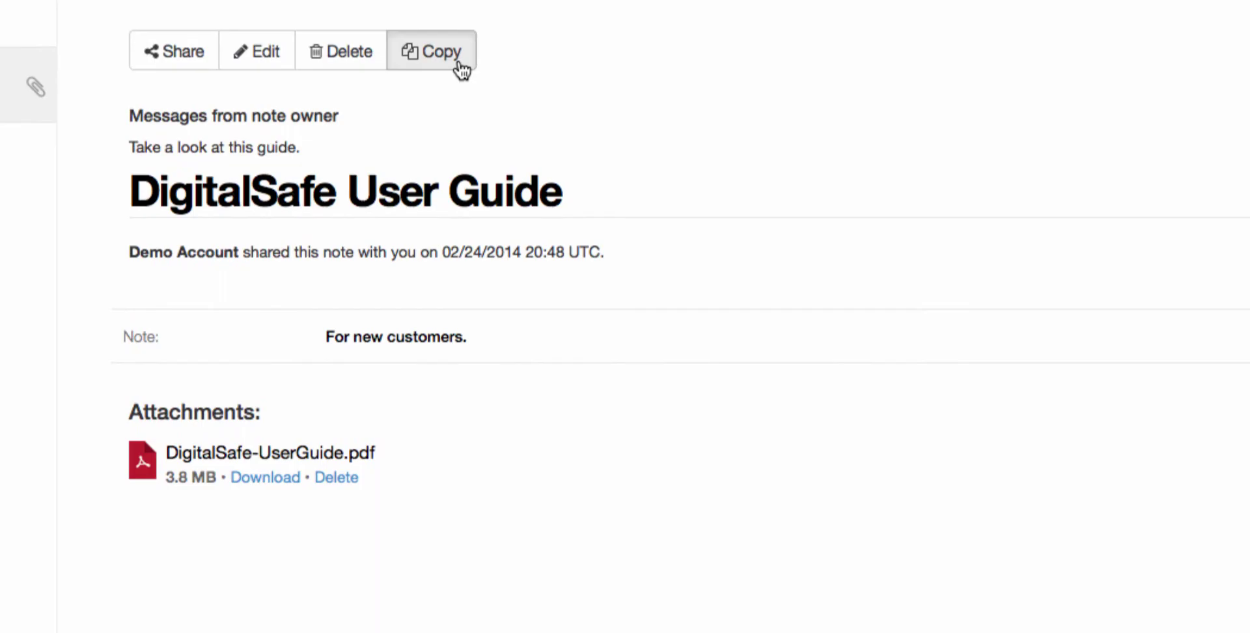
pyautogui.click(461, 68)
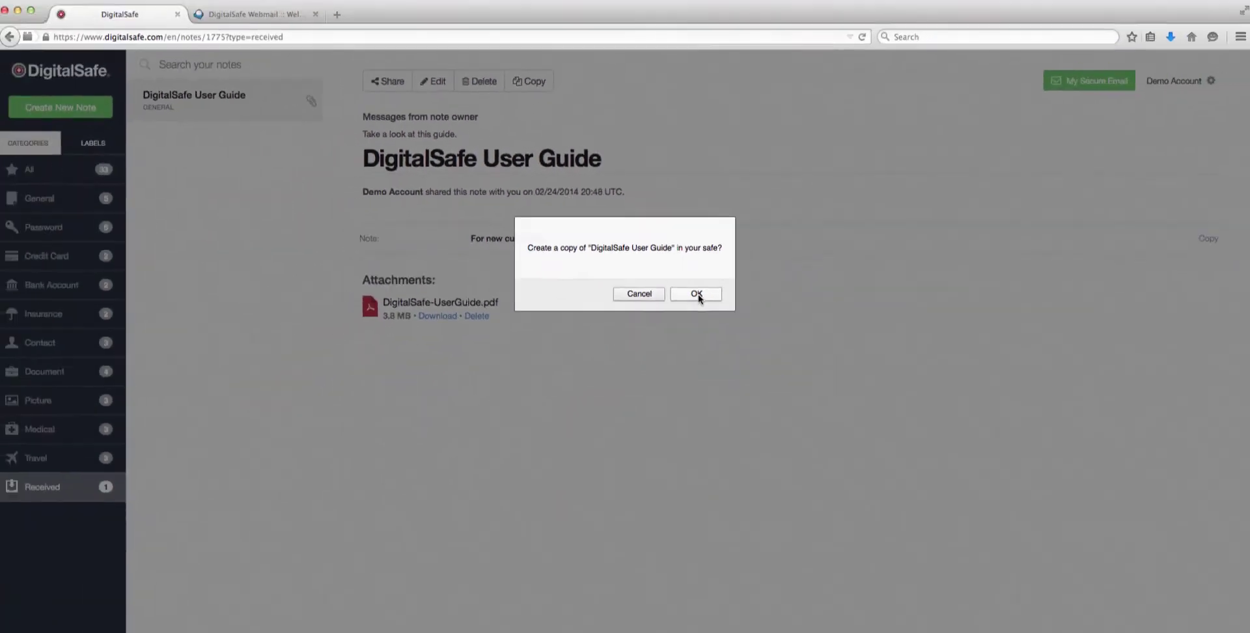
pyautogui.click(736, 362)
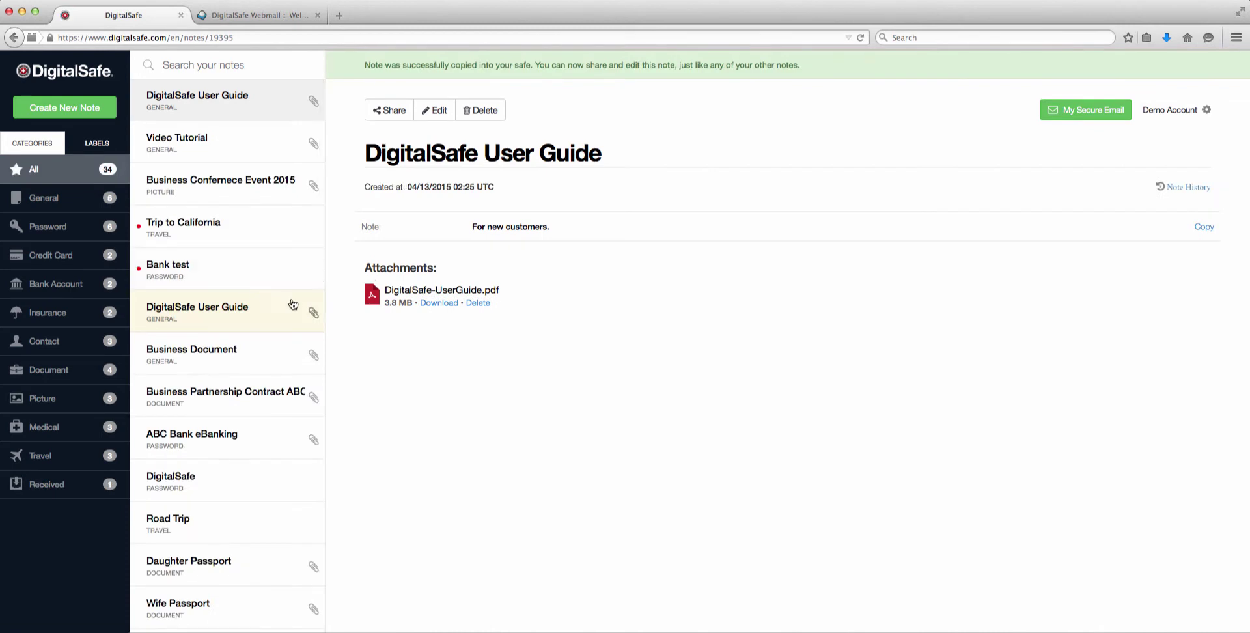
pyautogui.click(68, 78)
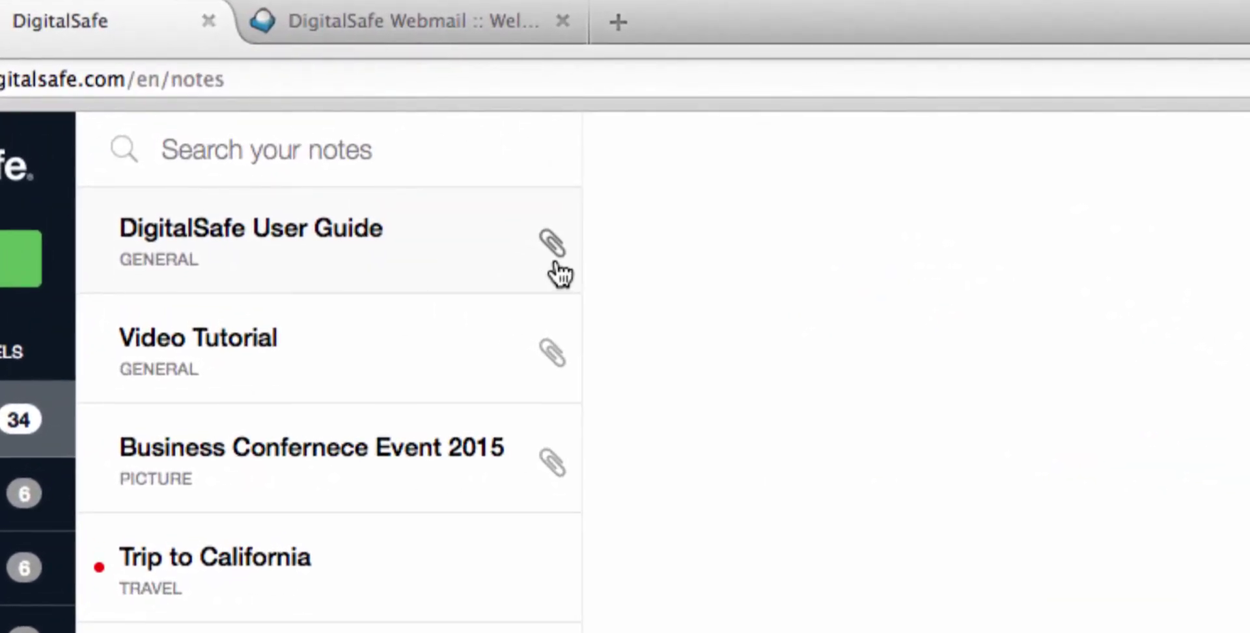
pyautogui.moveTo(558, 274)
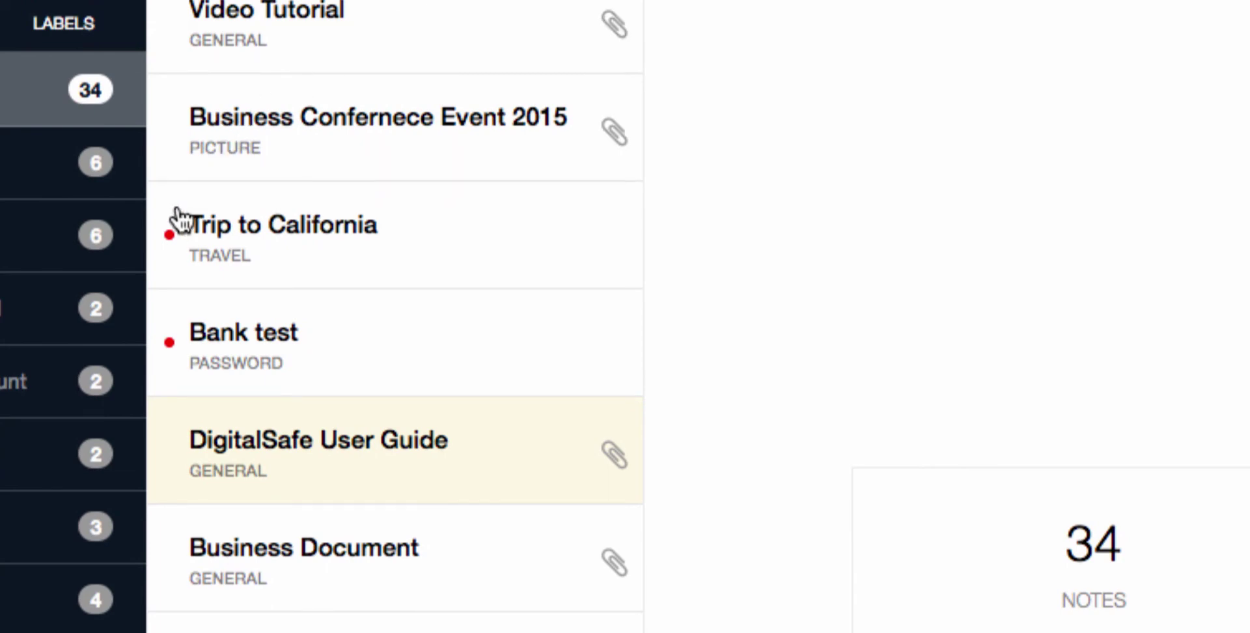
pyautogui.moveTo(169, 236)
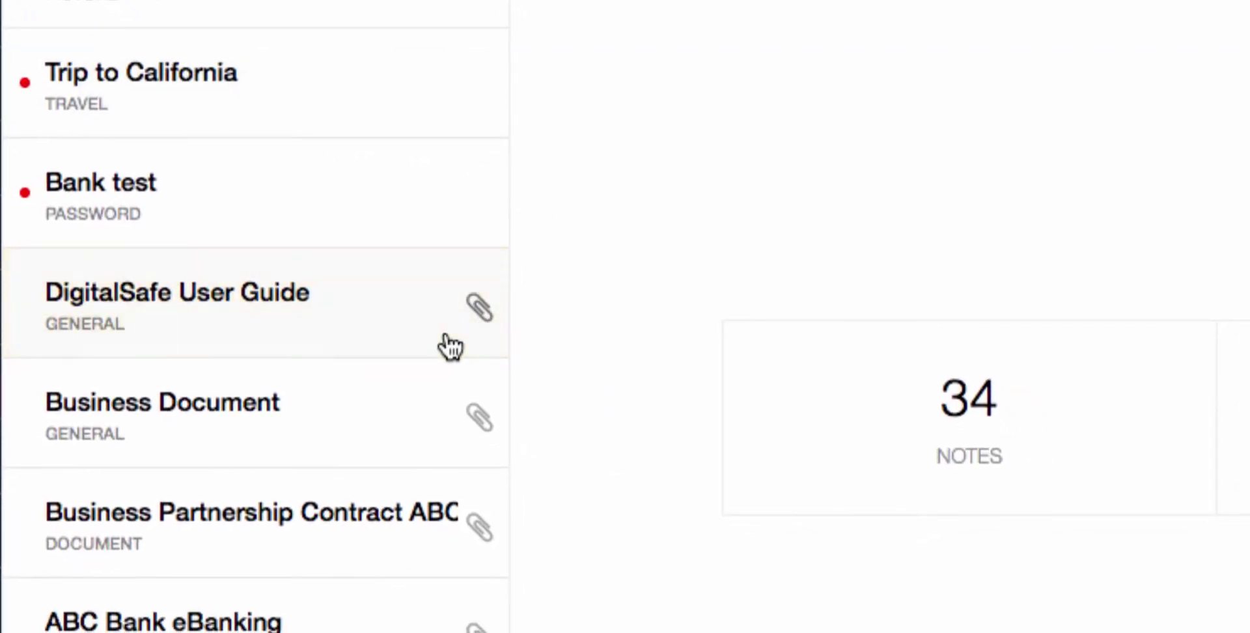
pyautogui.click(447, 336)
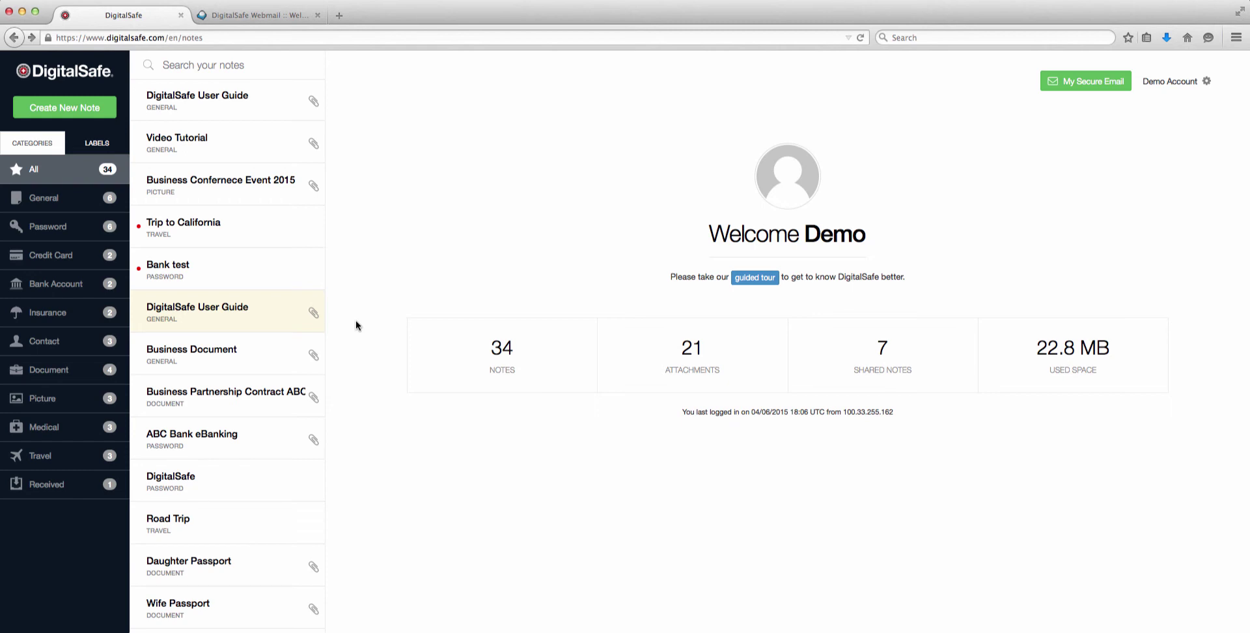
# - Create a Password-type note, generate a password, then replace it with your own typed password
pyautogui.click(77, 115)
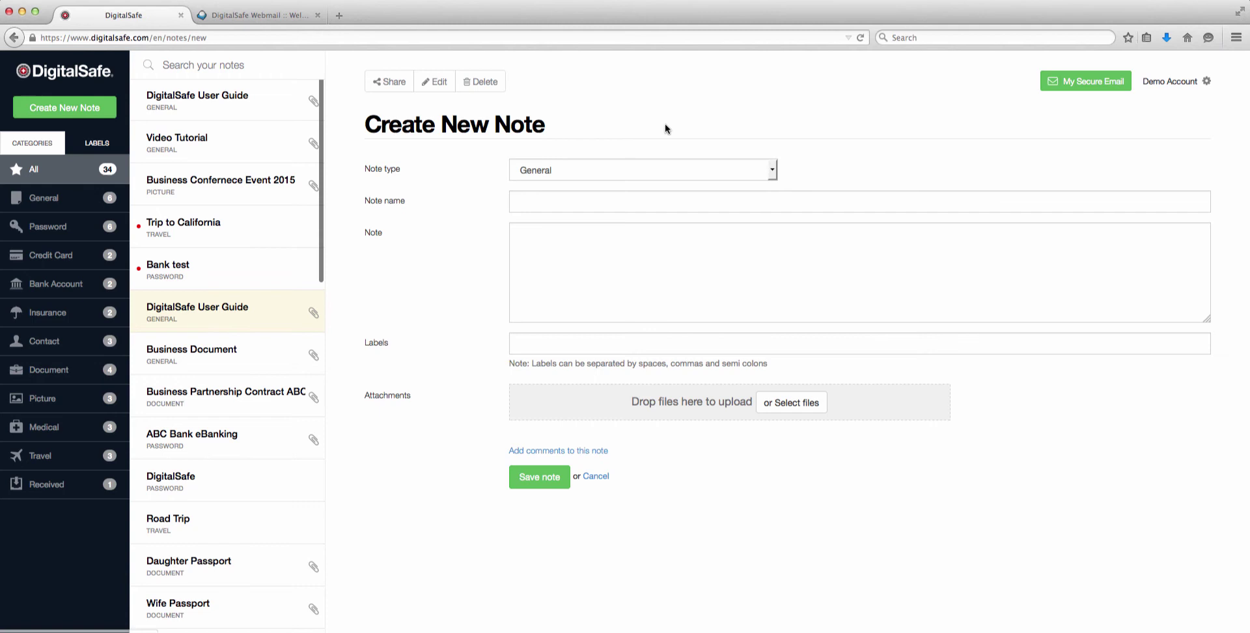
pyautogui.click(655, 172)
pyautogui.click(649, 199)
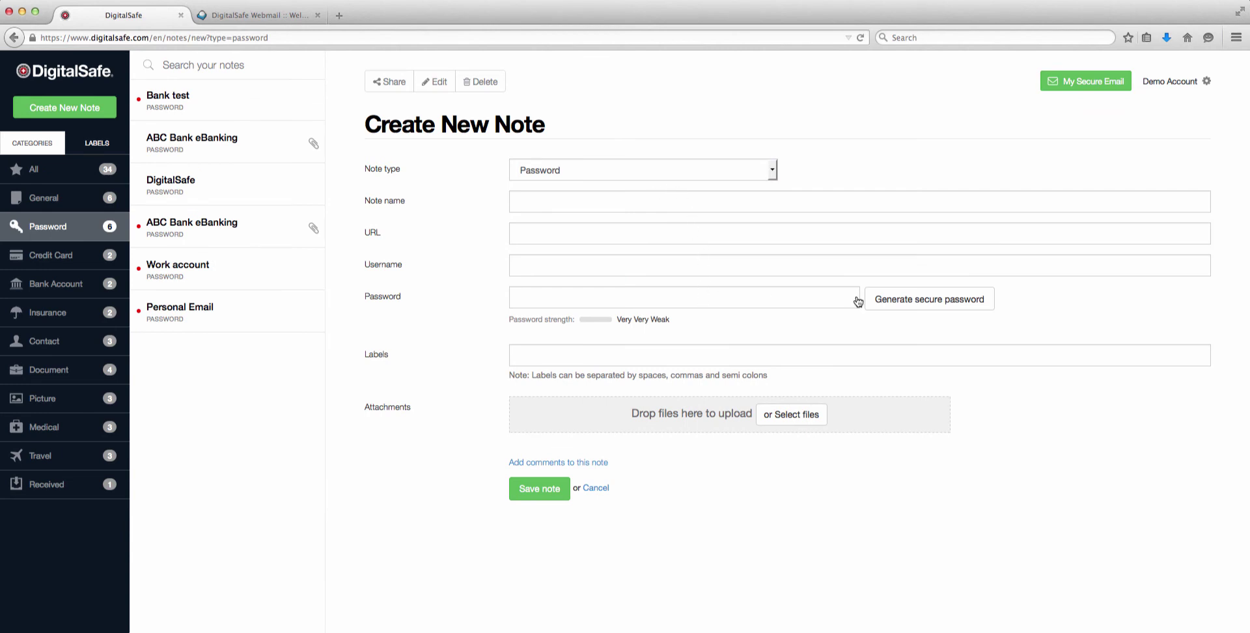
pyautogui.click(934, 300)
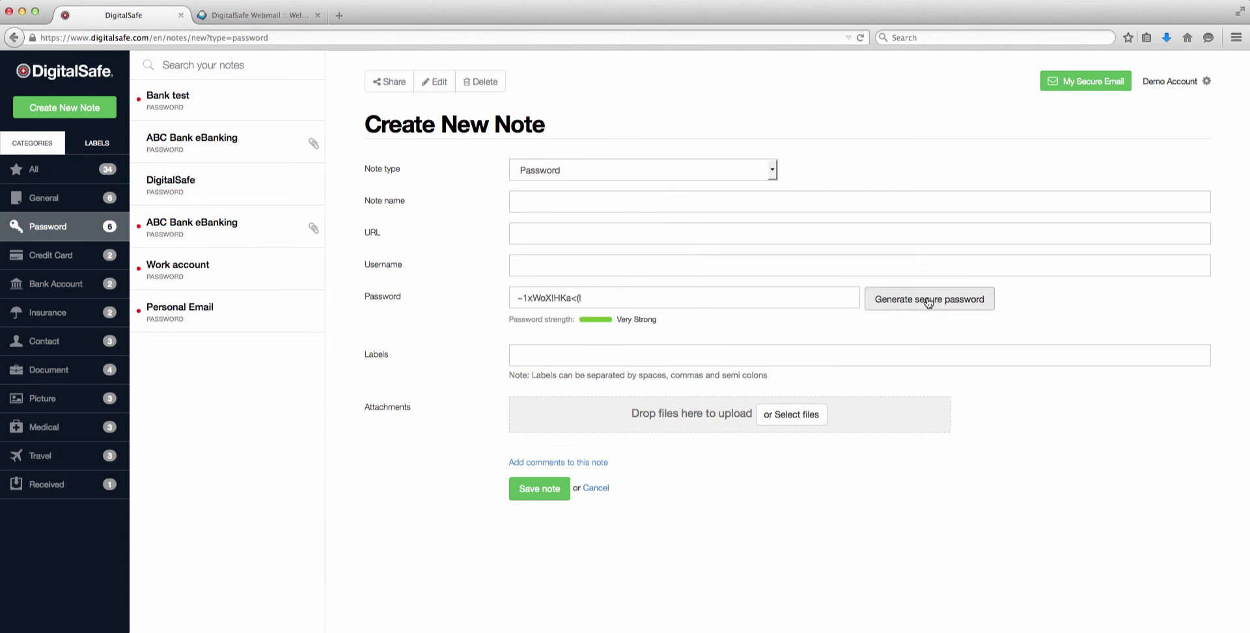
pyautogui.moveTo(589, 296); pyautogui.dragTo(388, 220)
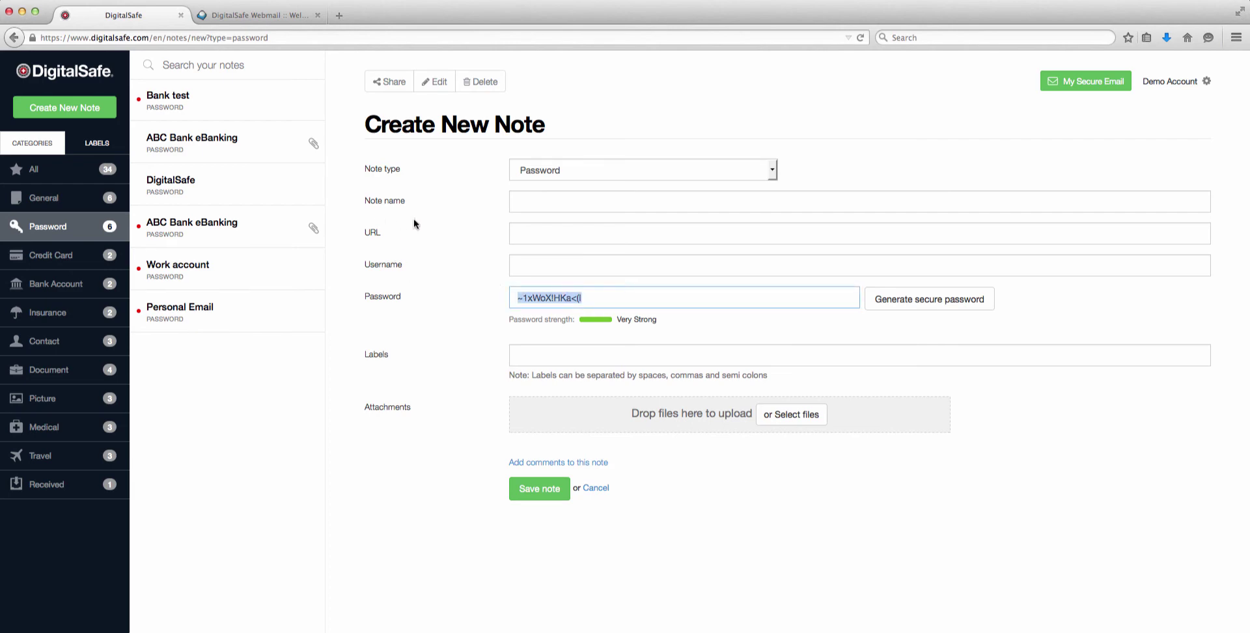
pyautogui.write('•••••••')
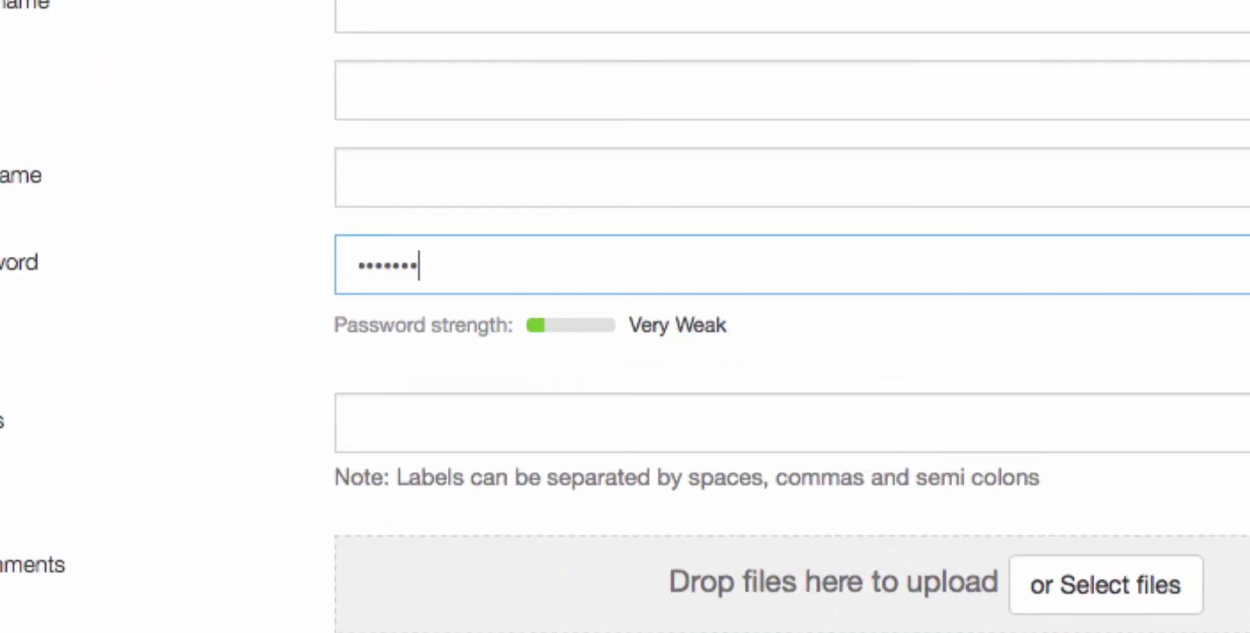
pyautogui.write('•••••')
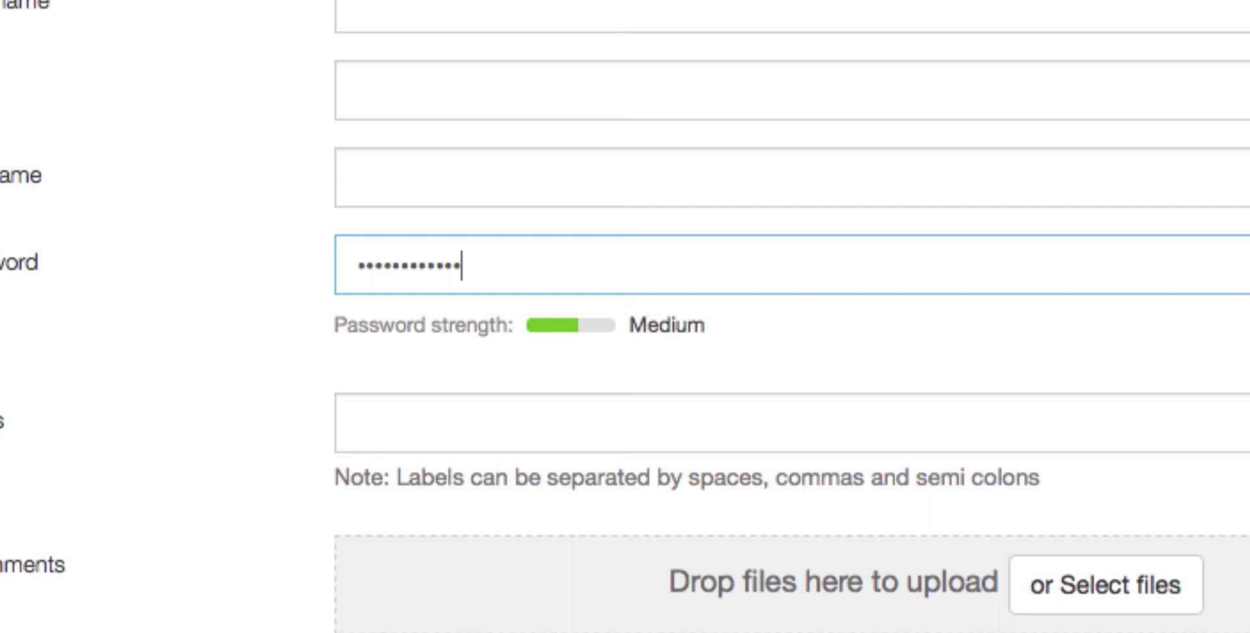
pyautogui.write('•••••••')
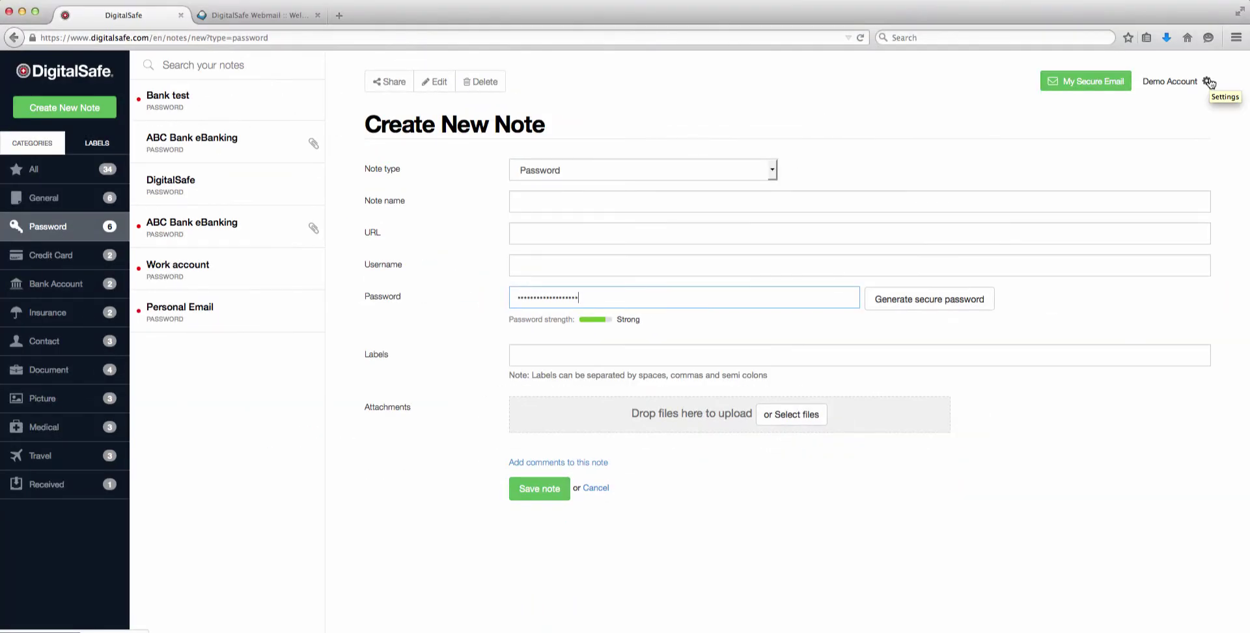
# - Open account Settings, view the autologout preferences, then go back to the notes
pyautogui.click(1208, 81)
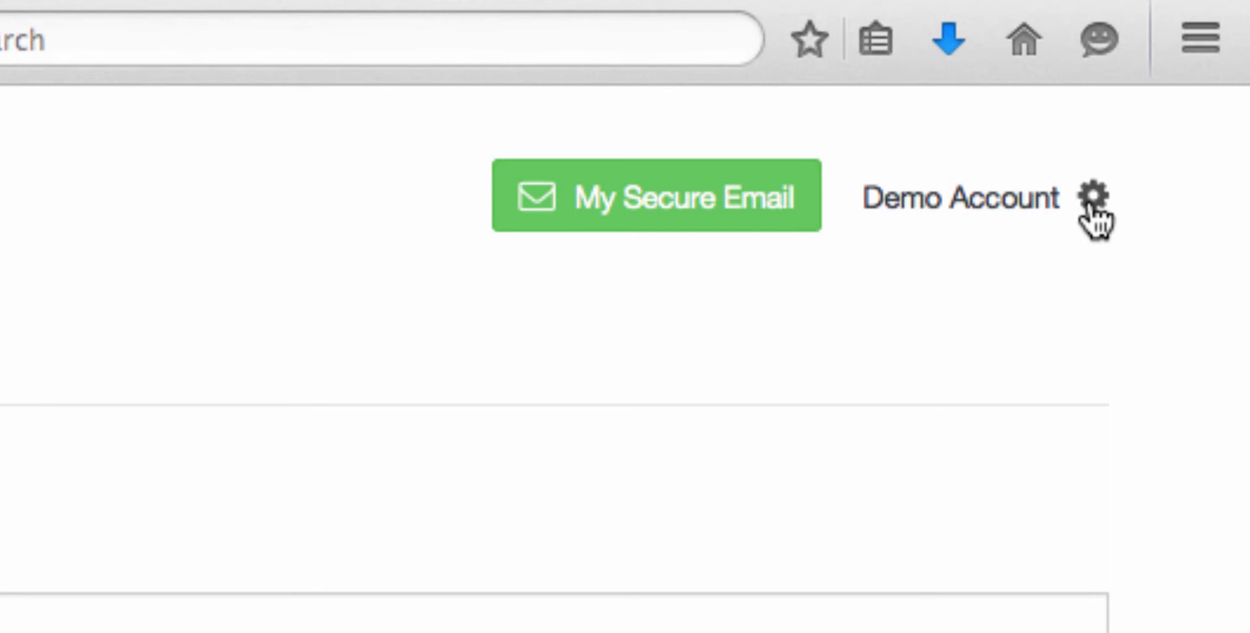
pyautogui.click(1094, 198)
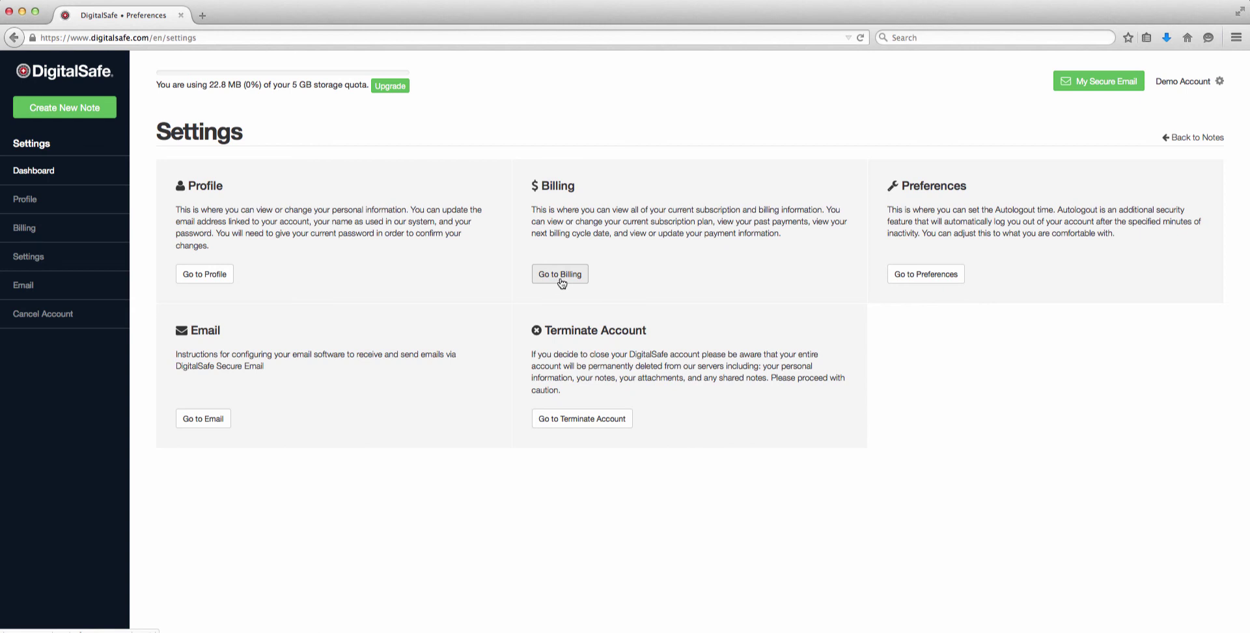
pyautogui.click(950, 287)
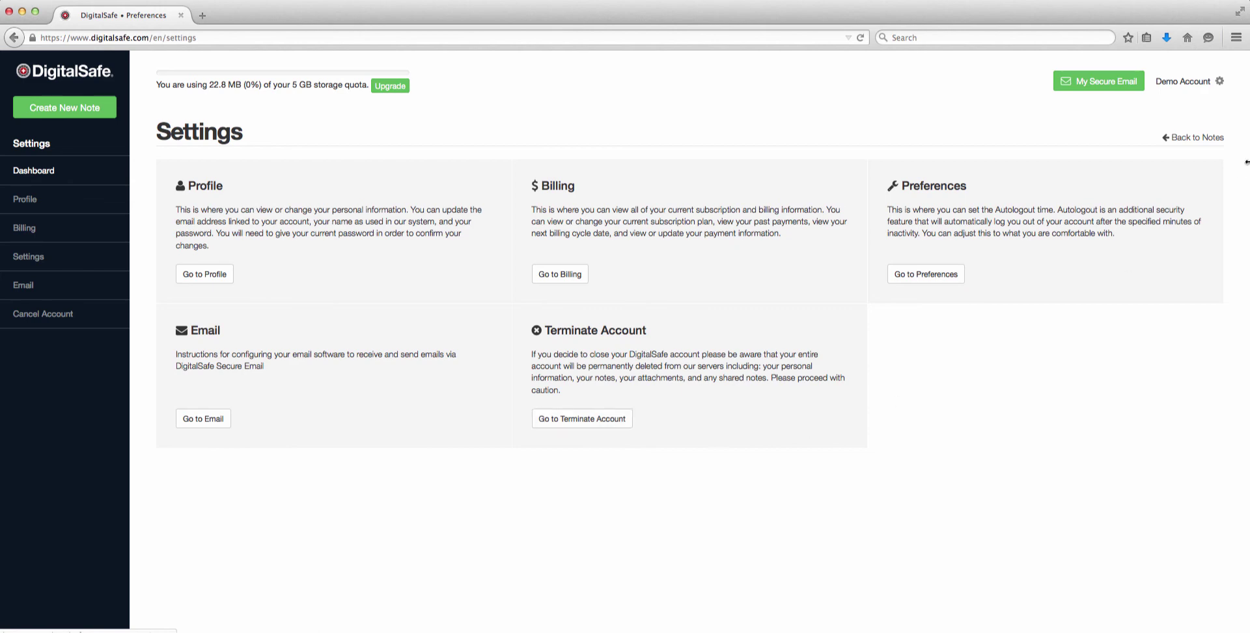
pyautogui.click(1213, 142)
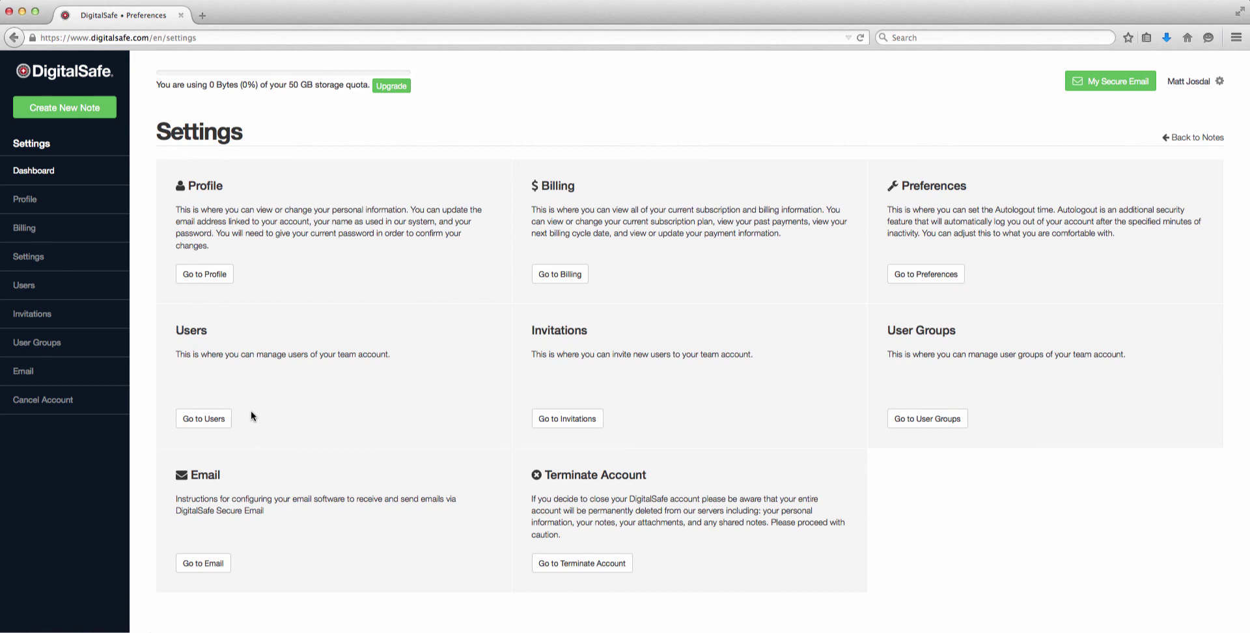
# - View the team's users, invite a new user by e-mail address, then open the user groups
pyautogui.click(215, 424)
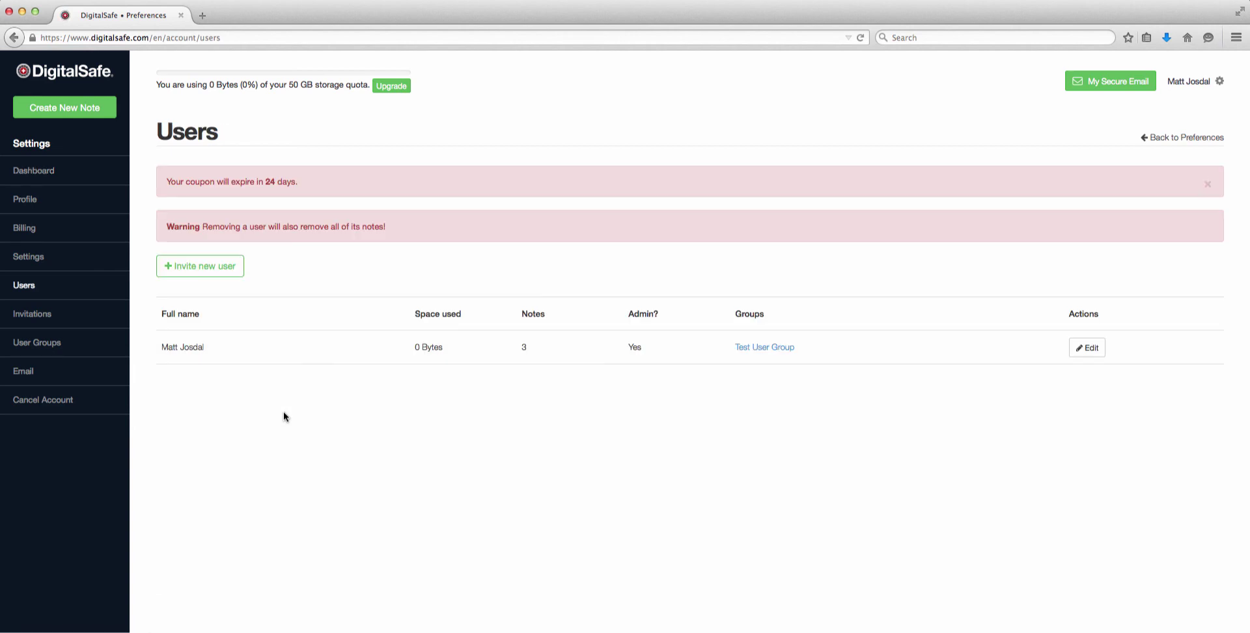
pyautogui.click(232, 268)
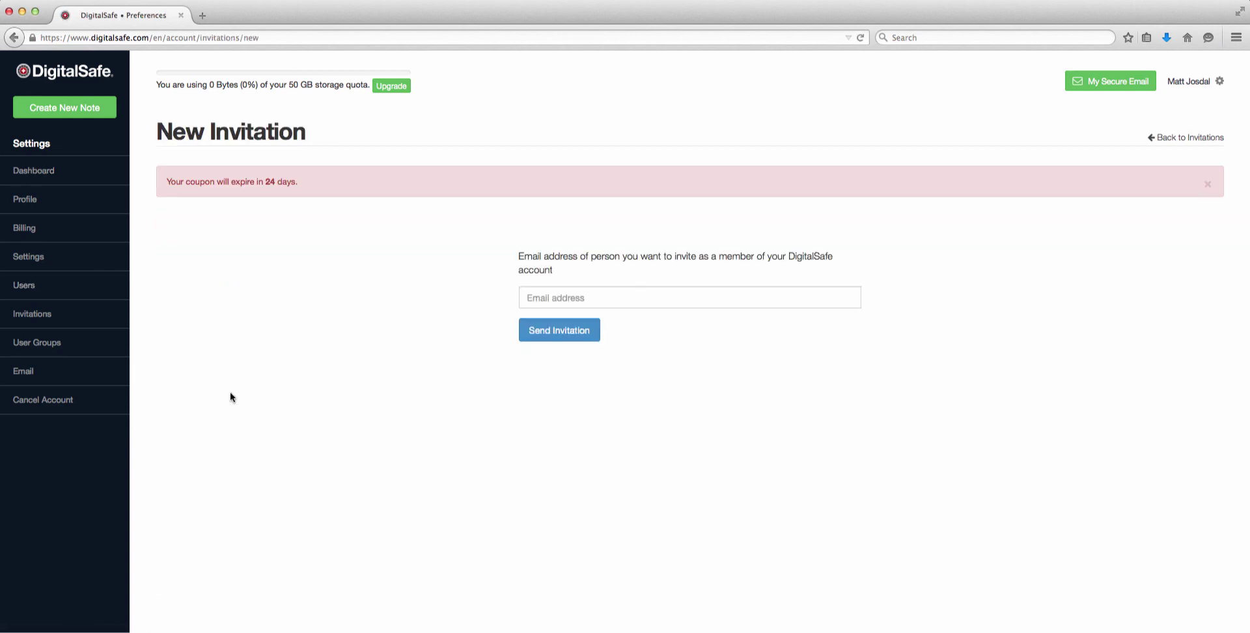
pyautogui.press('Tab')
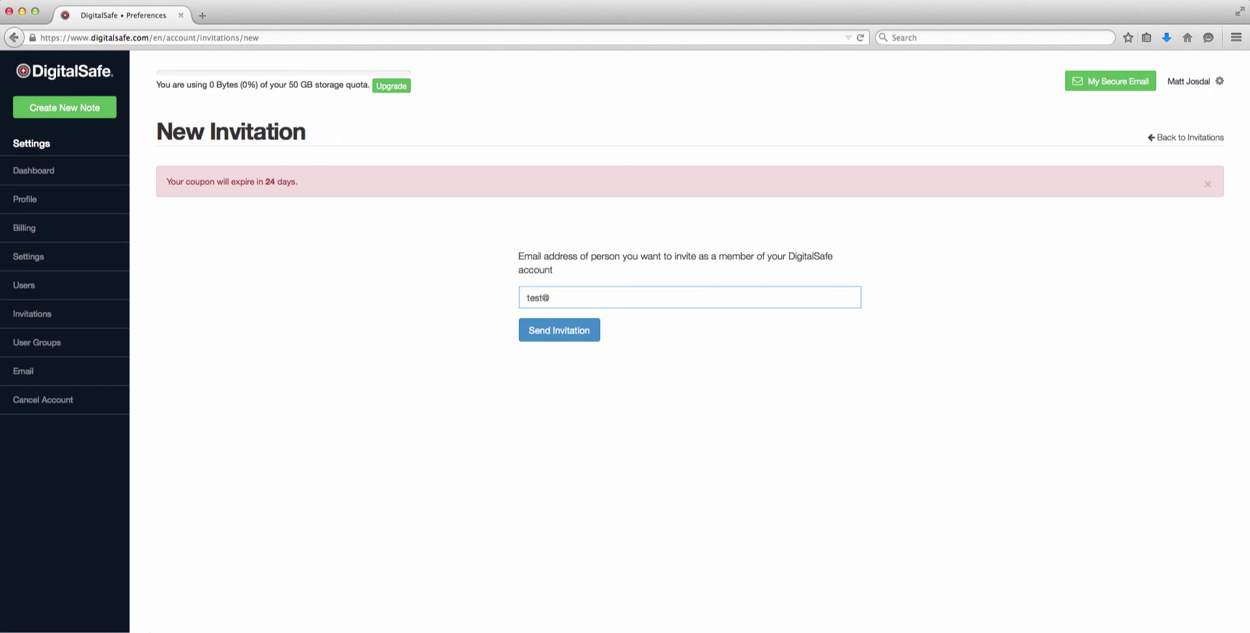
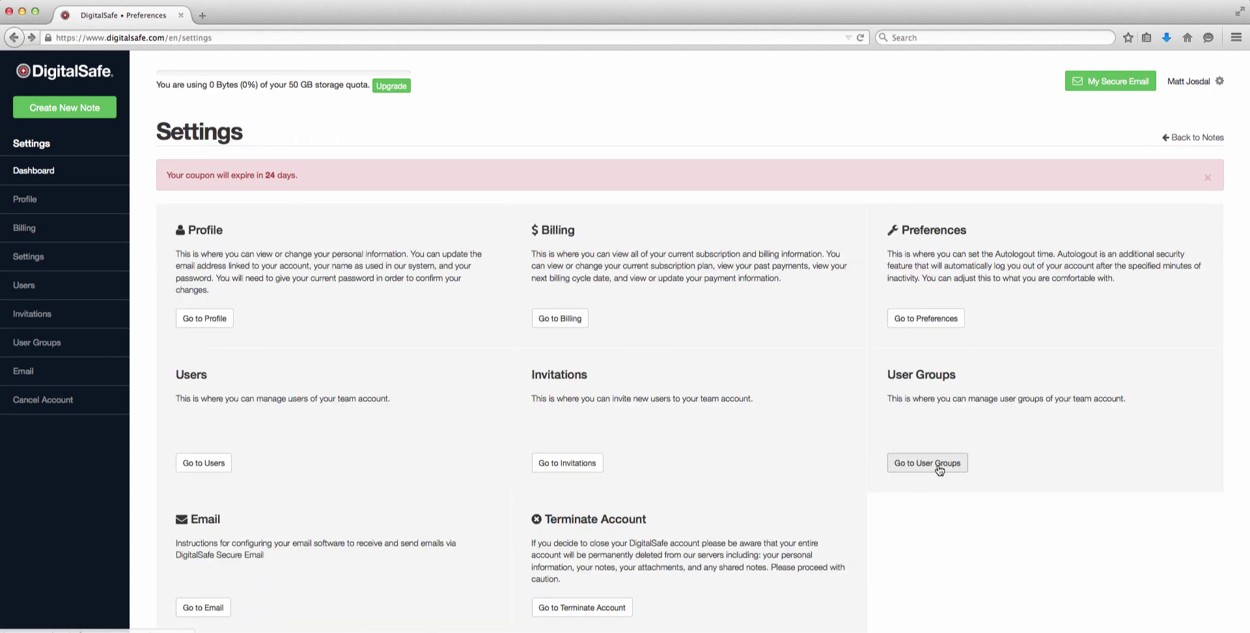
pyautogui.click(940, 469)
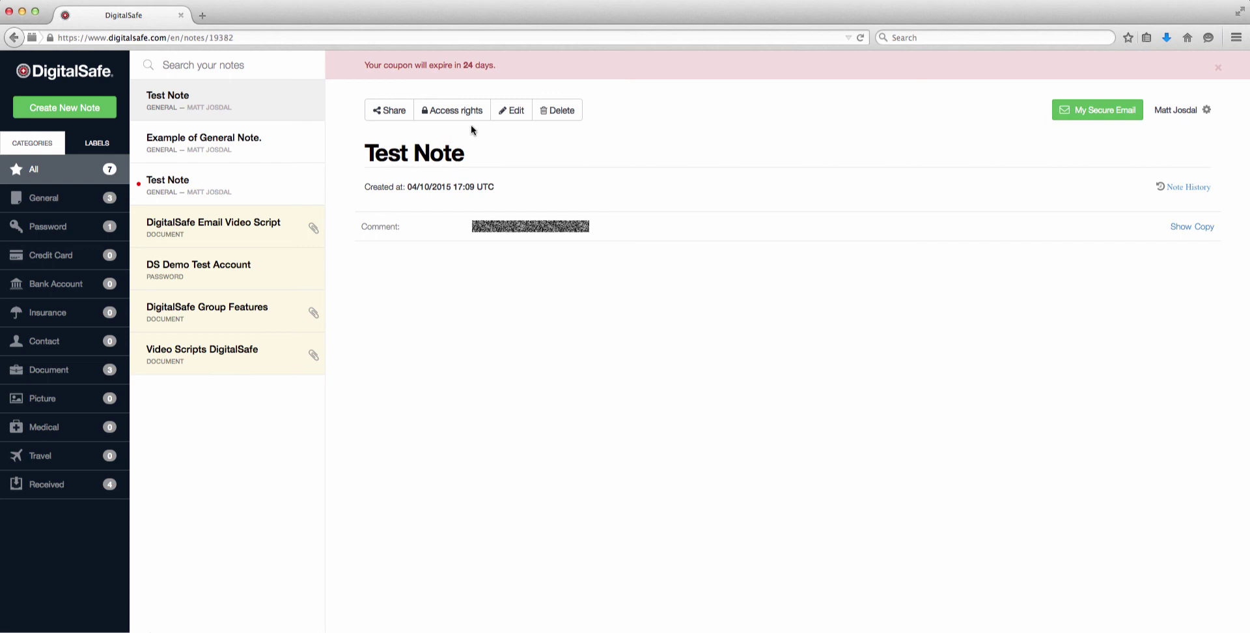
# - Fill a new access-rights entry for Test Note giving Test User Group View permission
pyautogui.click(471, 112)
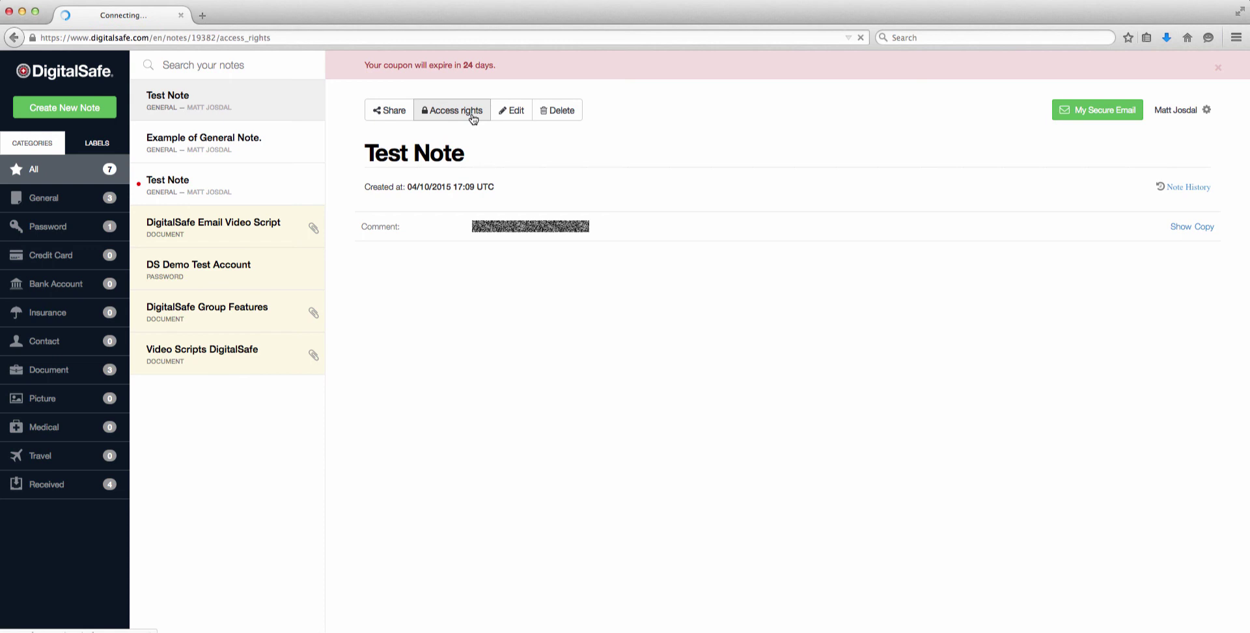
pyautogui.click(450, 218)
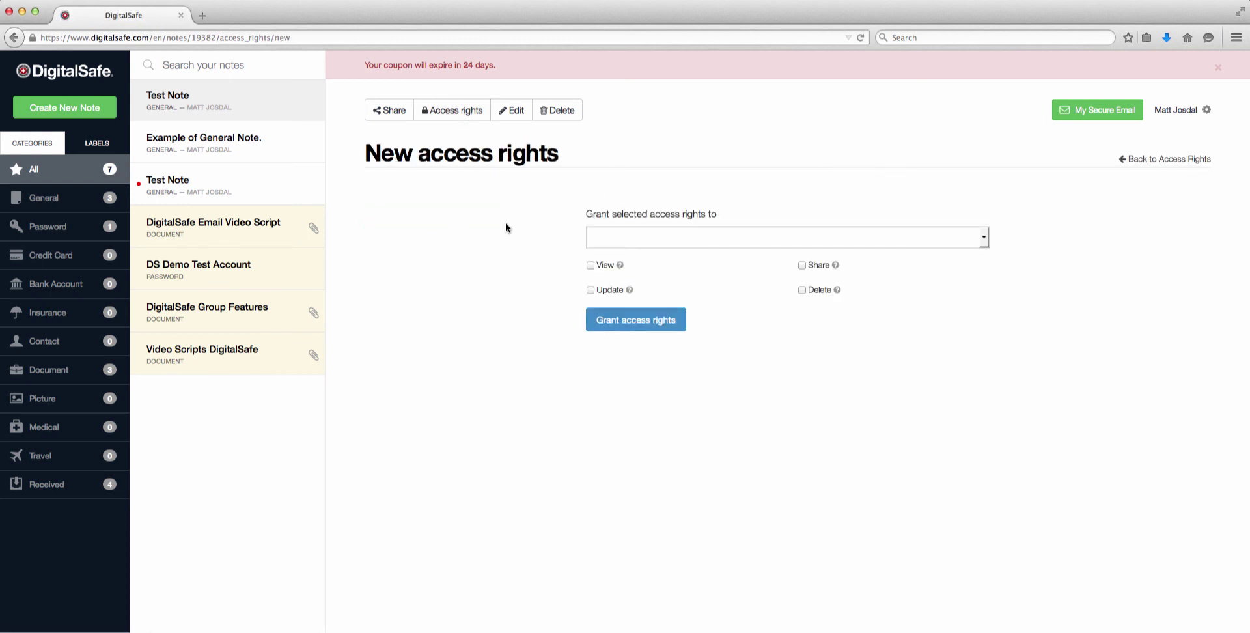
pyautogui.click(988, 246)
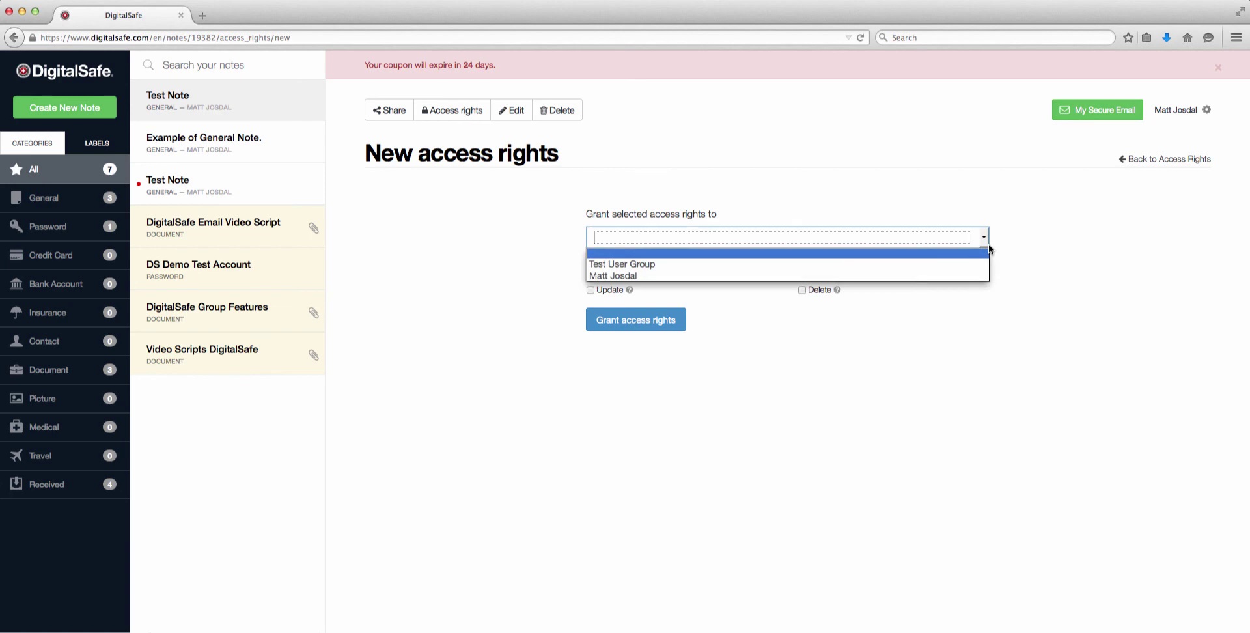
pyautogui.click(952, 263)
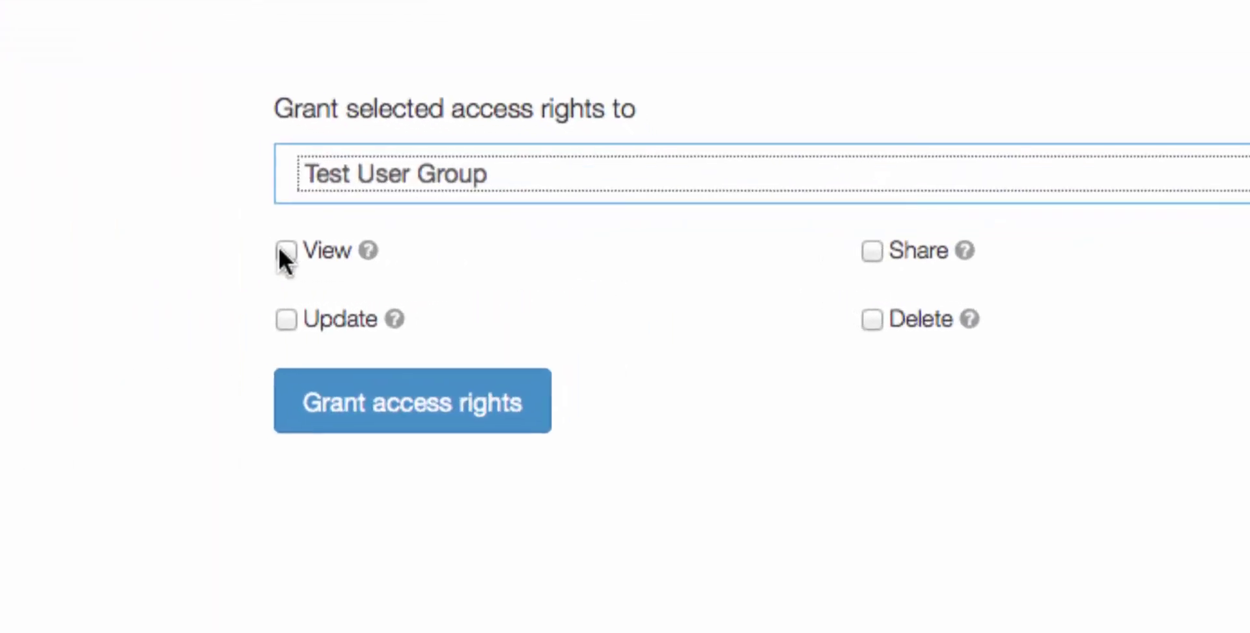
pyautogui.click(591, 265)
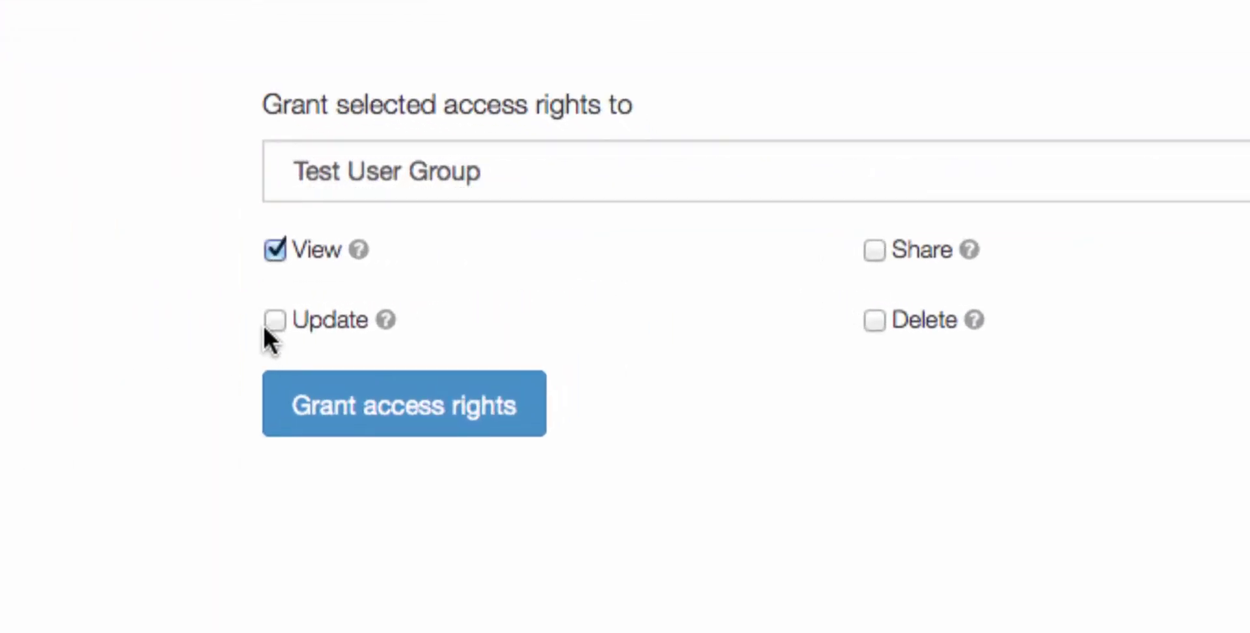